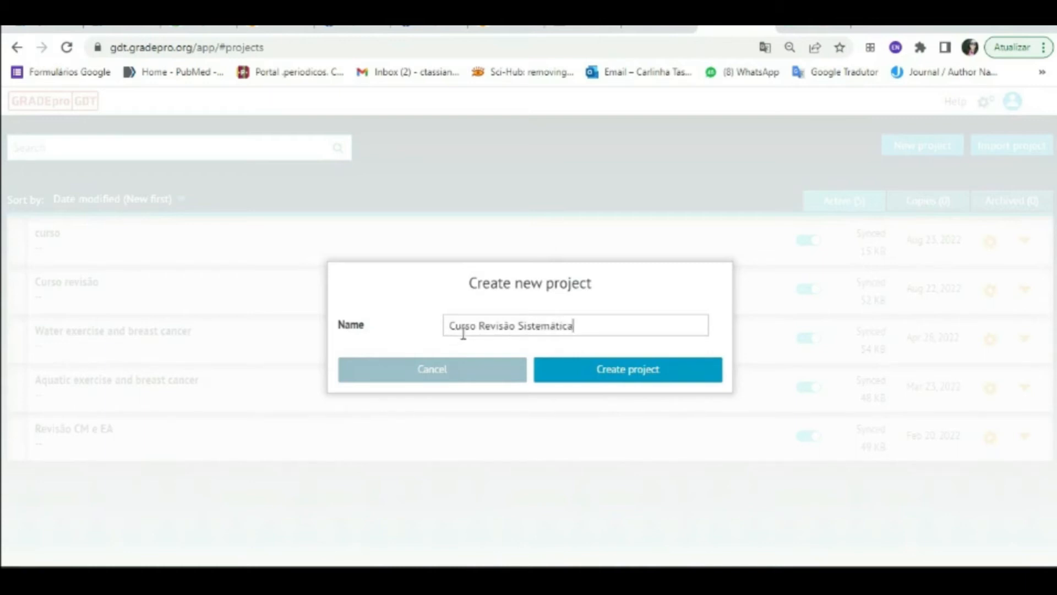
- Create the new project named "Curso Revisão Sistemática"
left_click(605, 379)
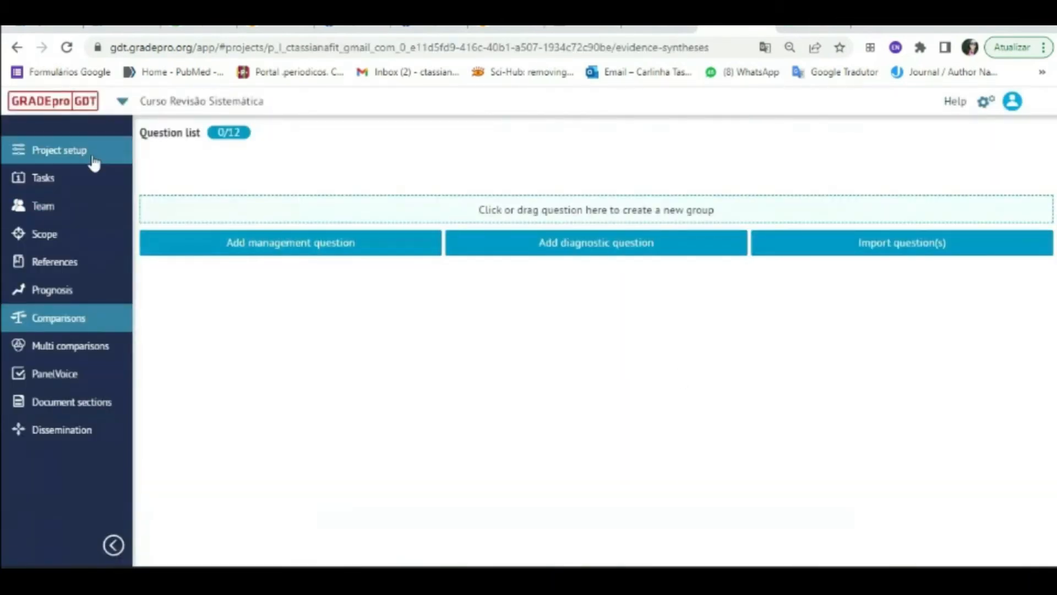
- Review the project's general information, EtD template settings, tasks and the GIN & McMaster guideline checklist
left_click(91, 157)
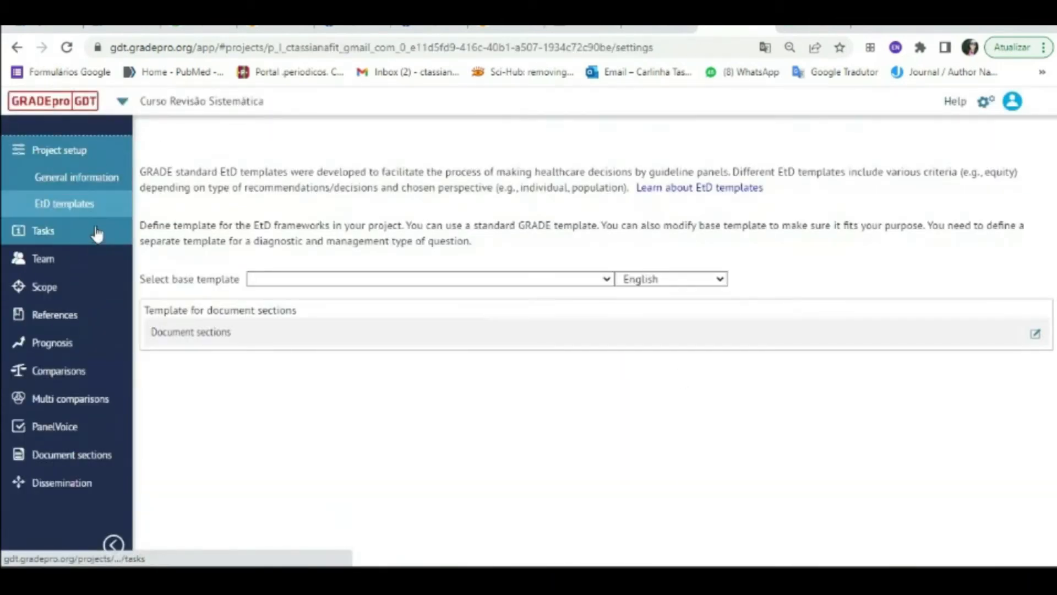
left_click(86, 182)
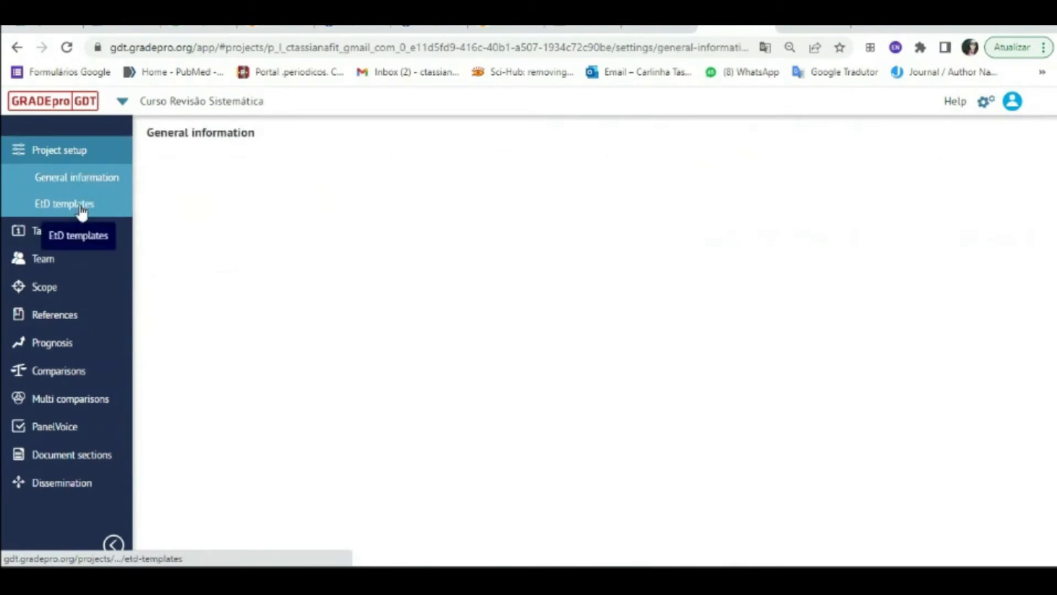
left_click(78, 205)
left_click(73, 229)
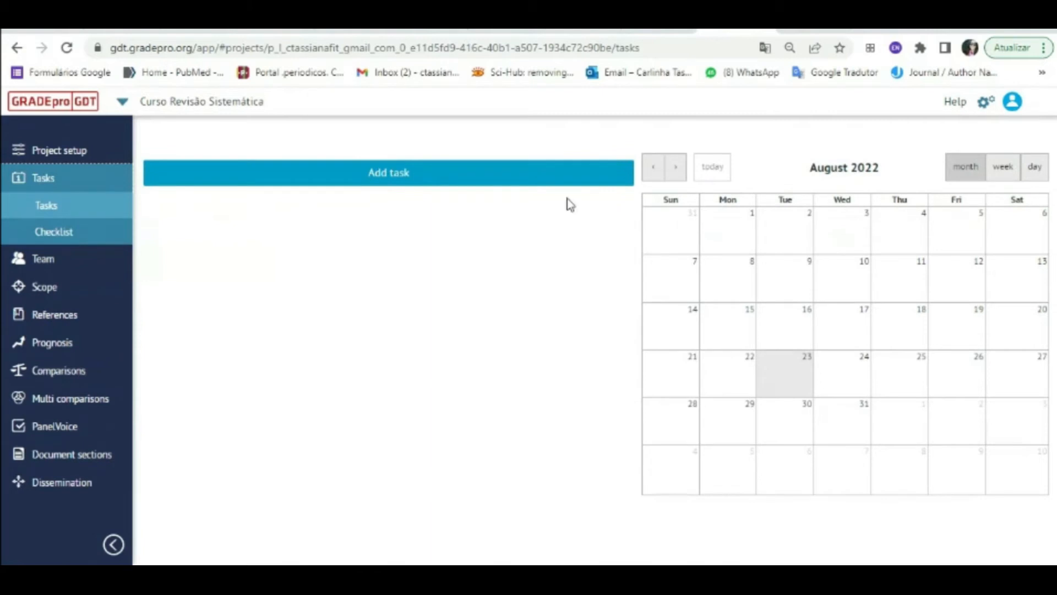
left_click(79, 232)
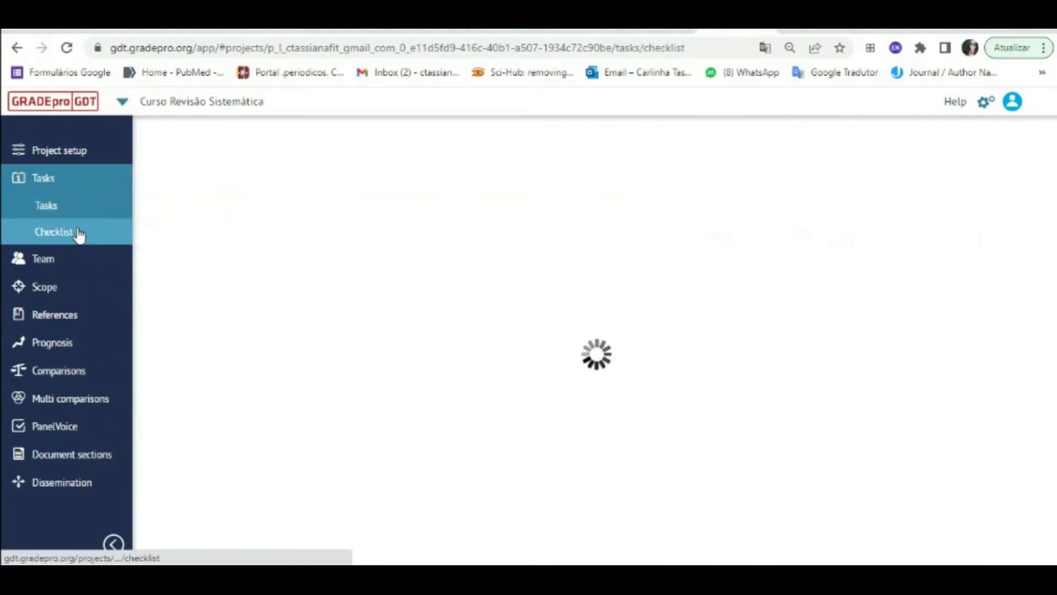
scroll(358, 236, "down", 6)
scroll(345, 254, "down", 4)
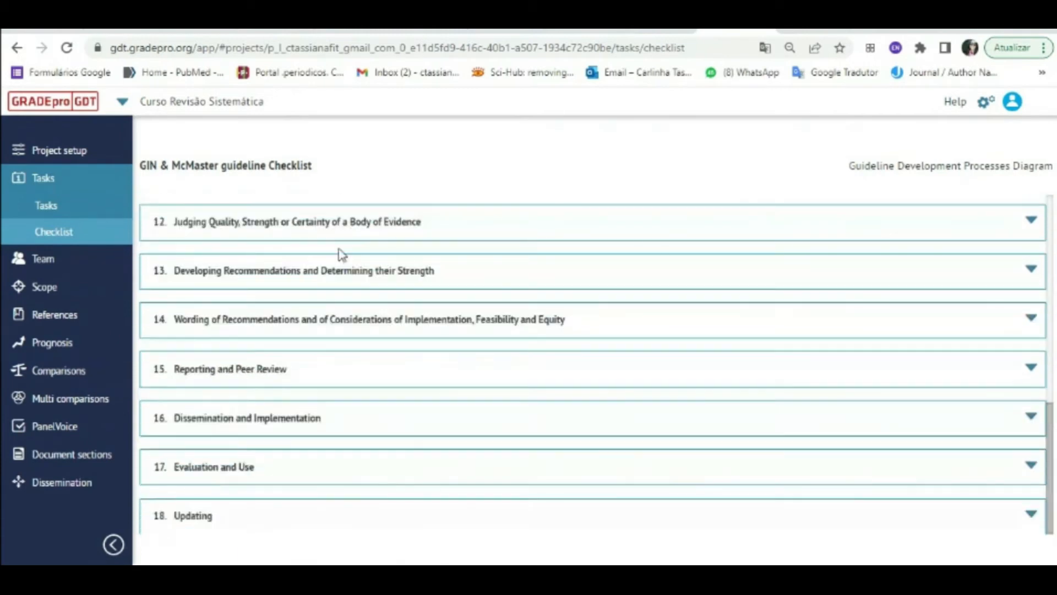
scroll(325, 270, "up", 10)
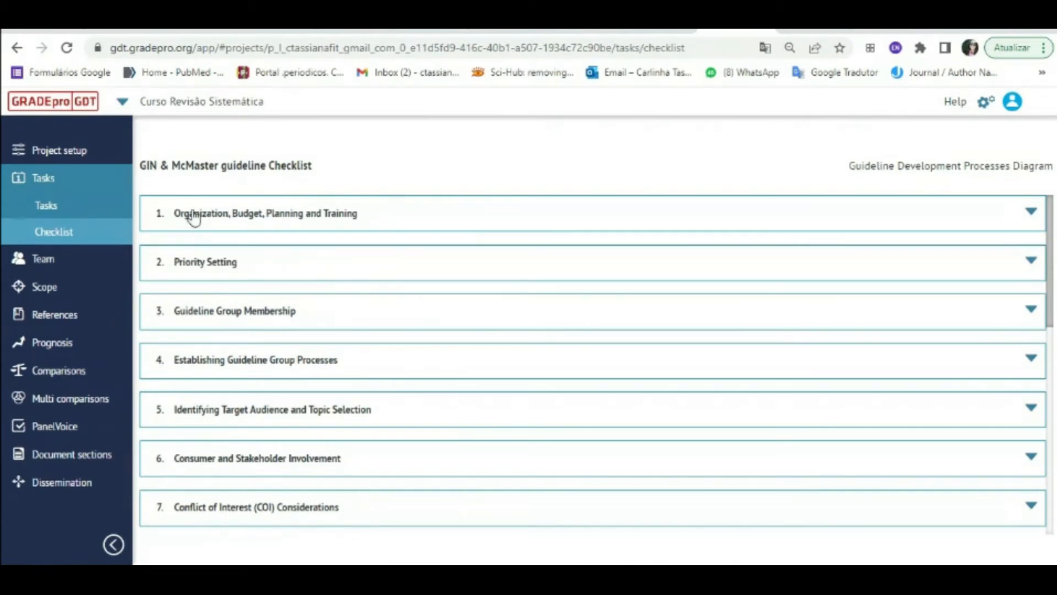
- Examine the project's team members, conflicts of interest, general scope fields, references and prognosis sections
left_click(131, 258)
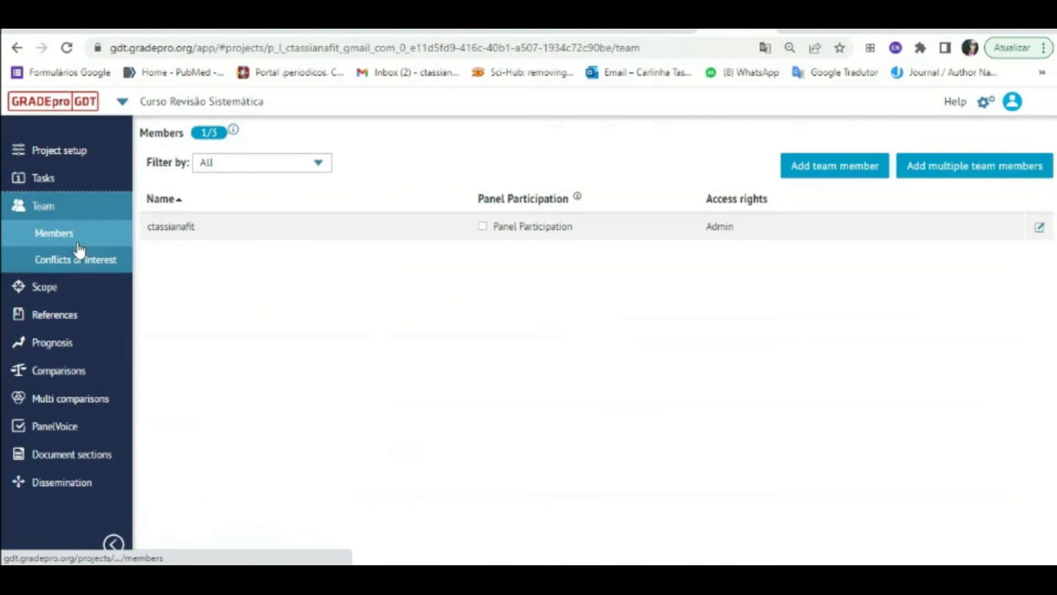
left_click(78, 259)
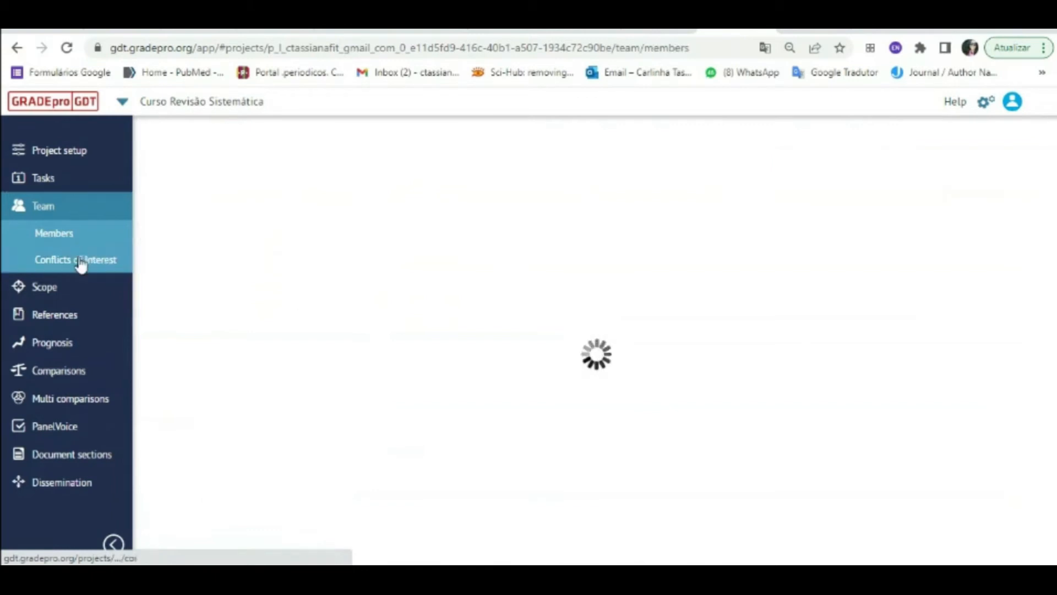
left_click(46, 288)
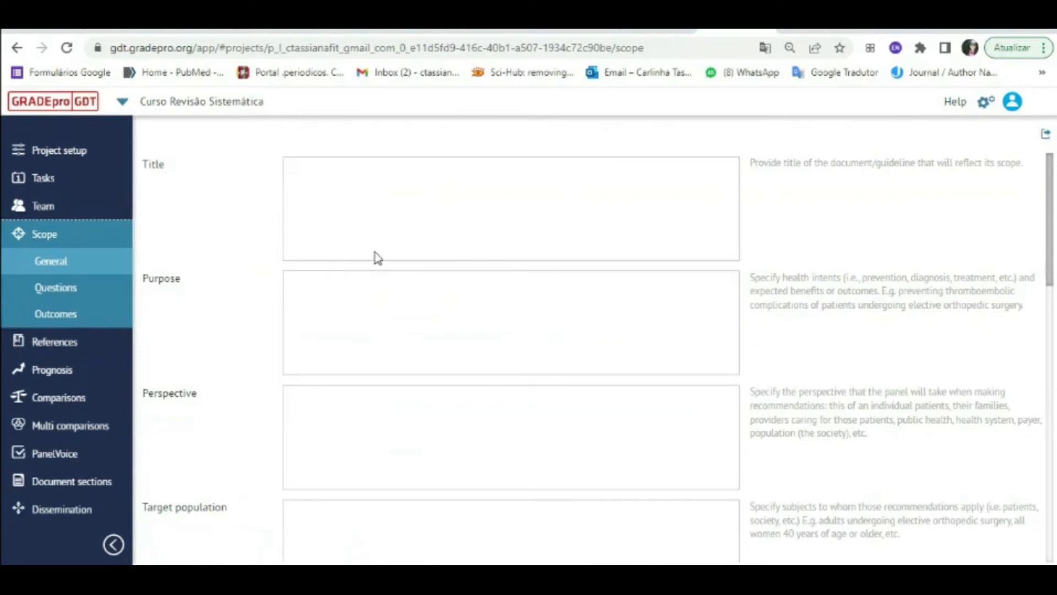
scroll(359, 343, "down", 10)
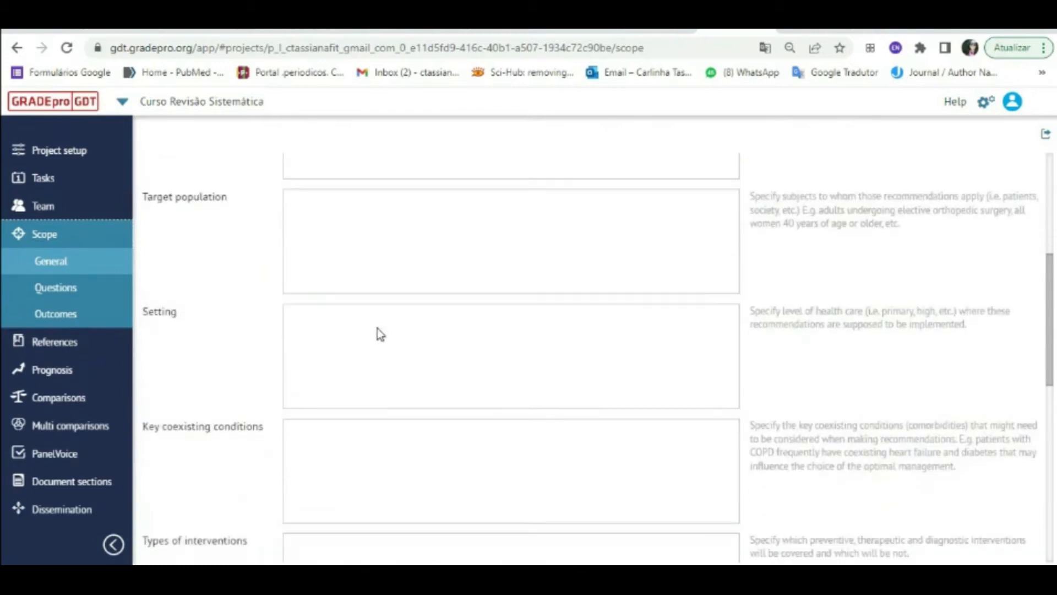
scroll(380, 322, "down", 5)
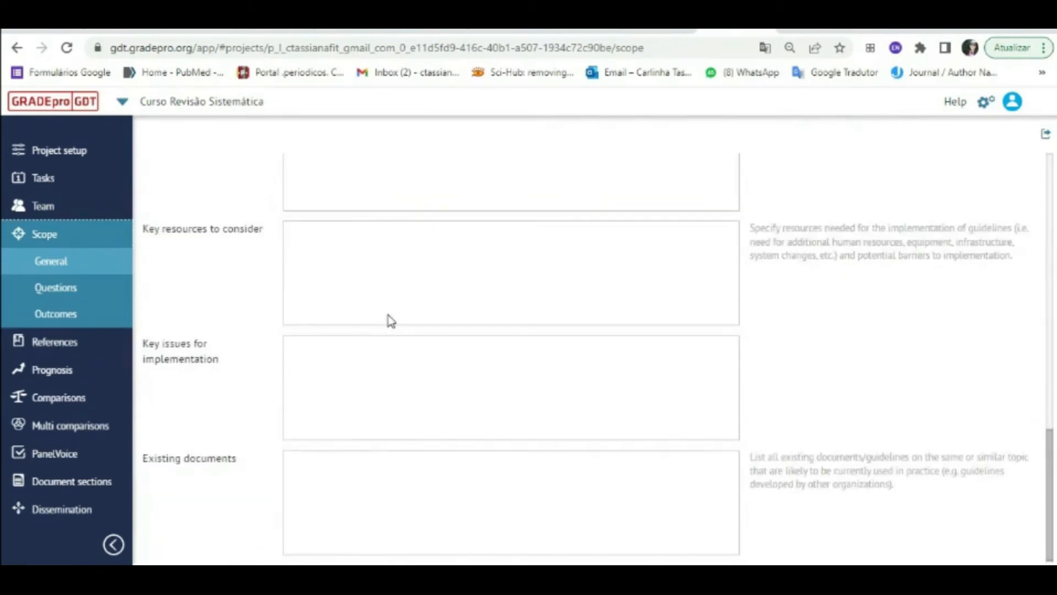
left_click(53, 343)
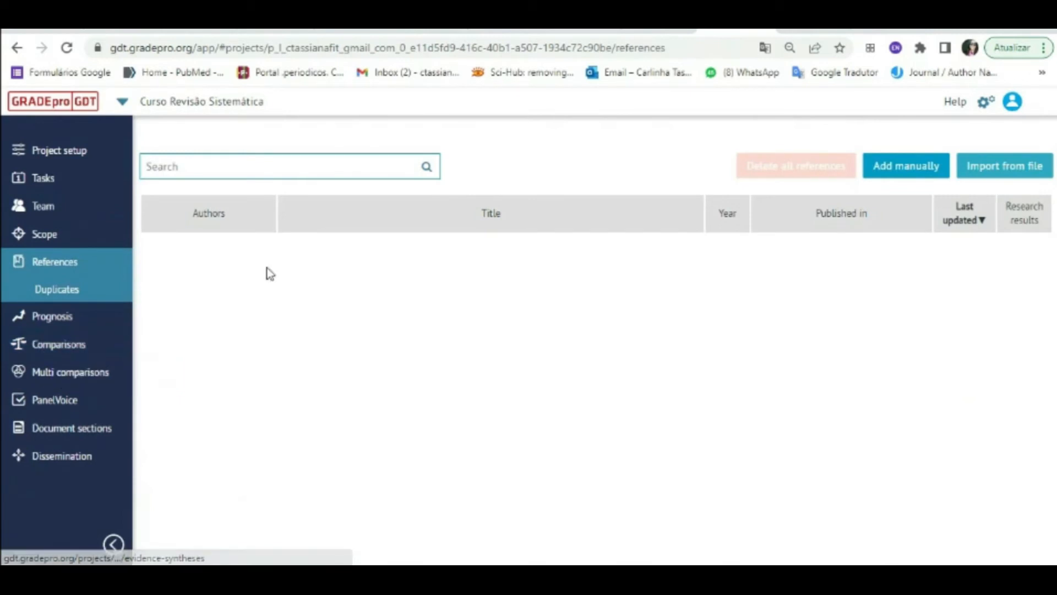
left_click(90, 320)
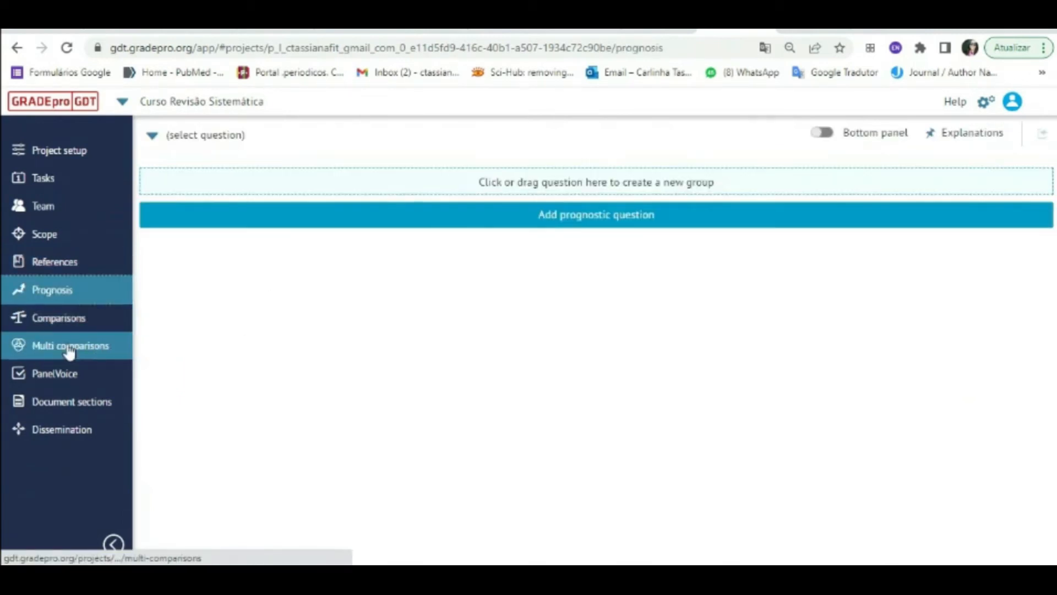
- Create a question group in the project's comparisons and name it TUG
left_click(82, 329)
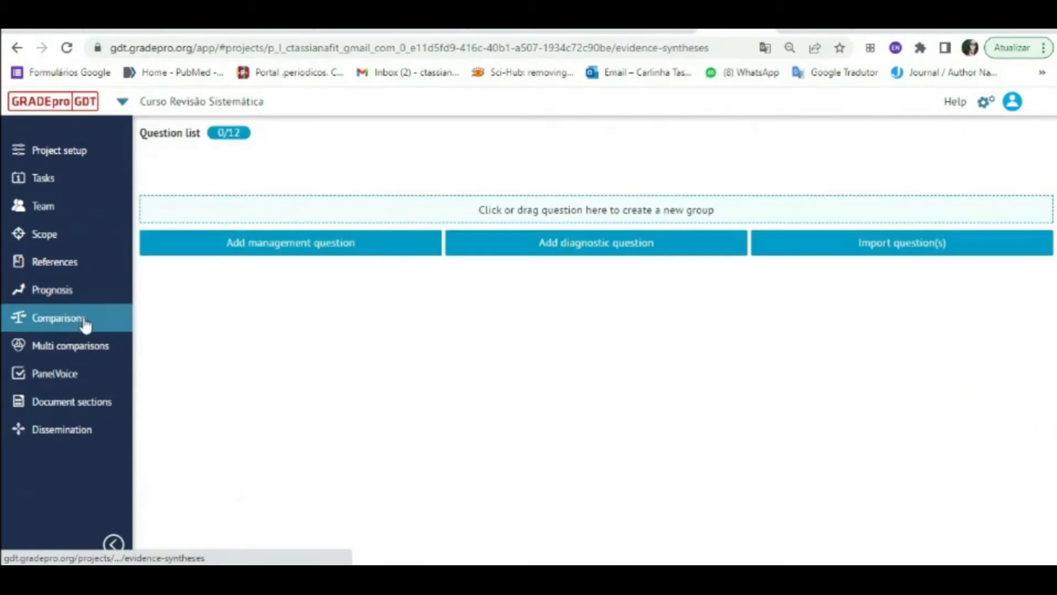
left_click(581, 223)
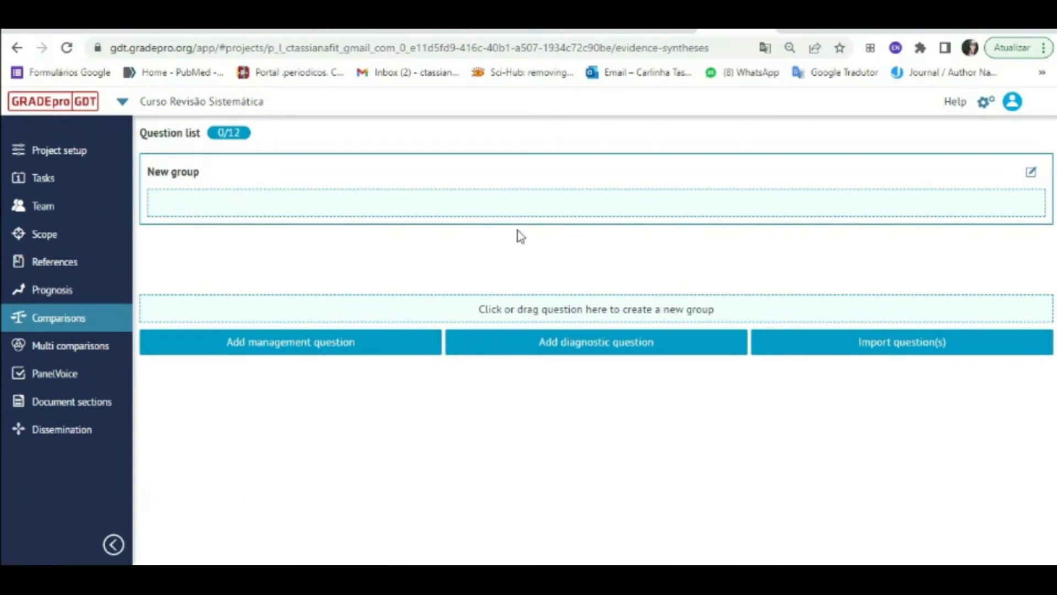
left_click(1031, 173)
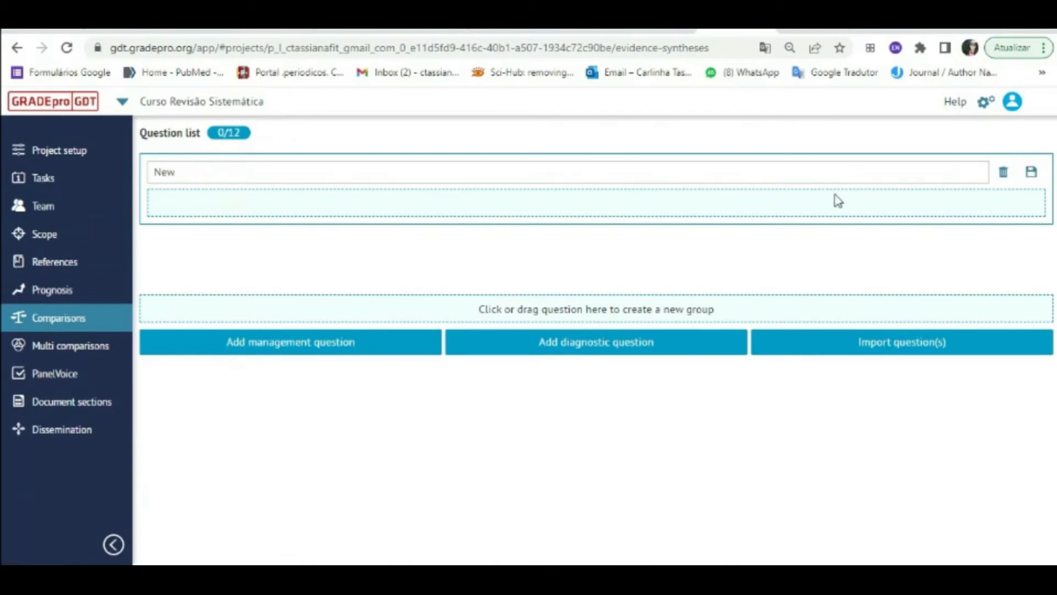
key("Caps_Lock")
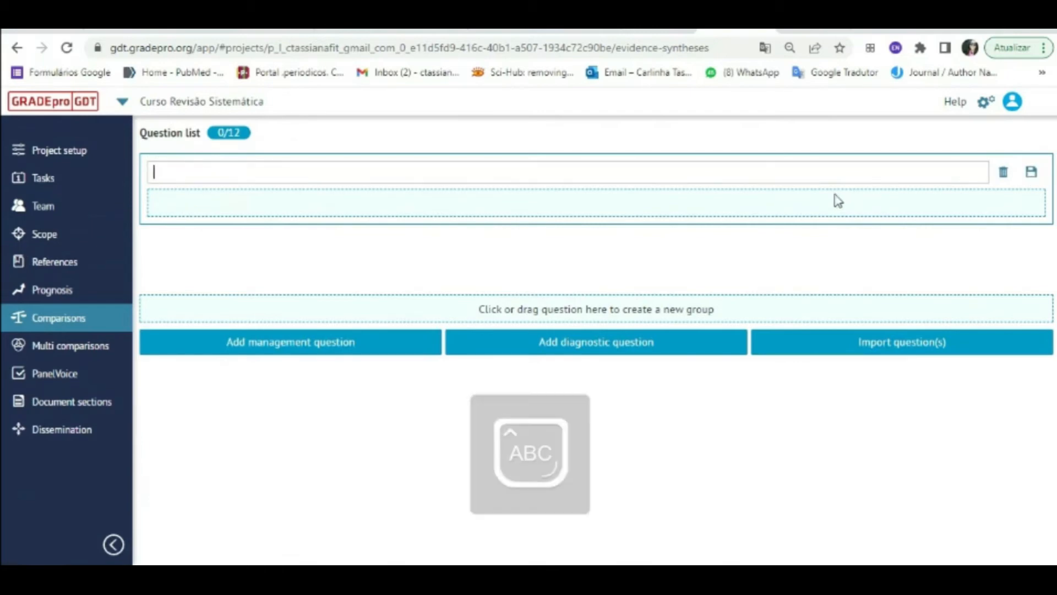
type("TUG")
key("Caps_Lock")
- Add two management questions with placeholder text below the TUG group and remove the extra empty question group
left_click(402, 346)
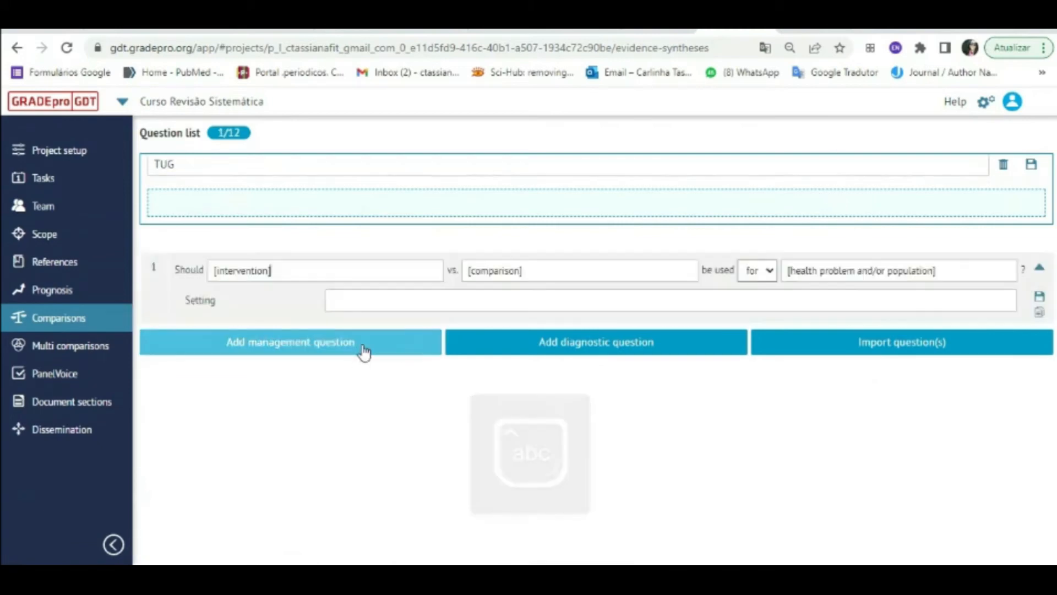
left_click(345, 276)
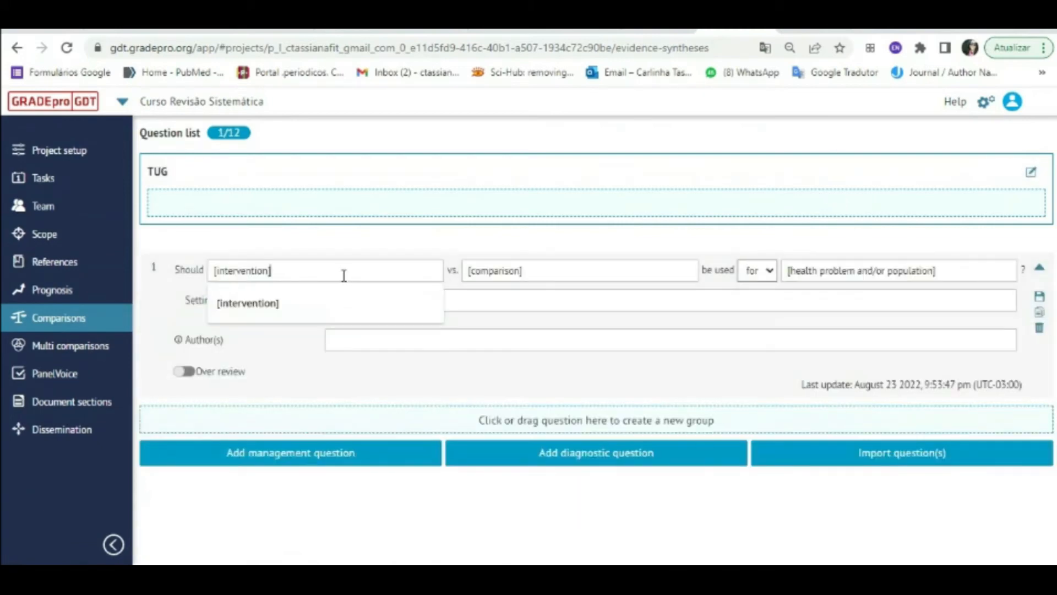
left_click(343, 275)
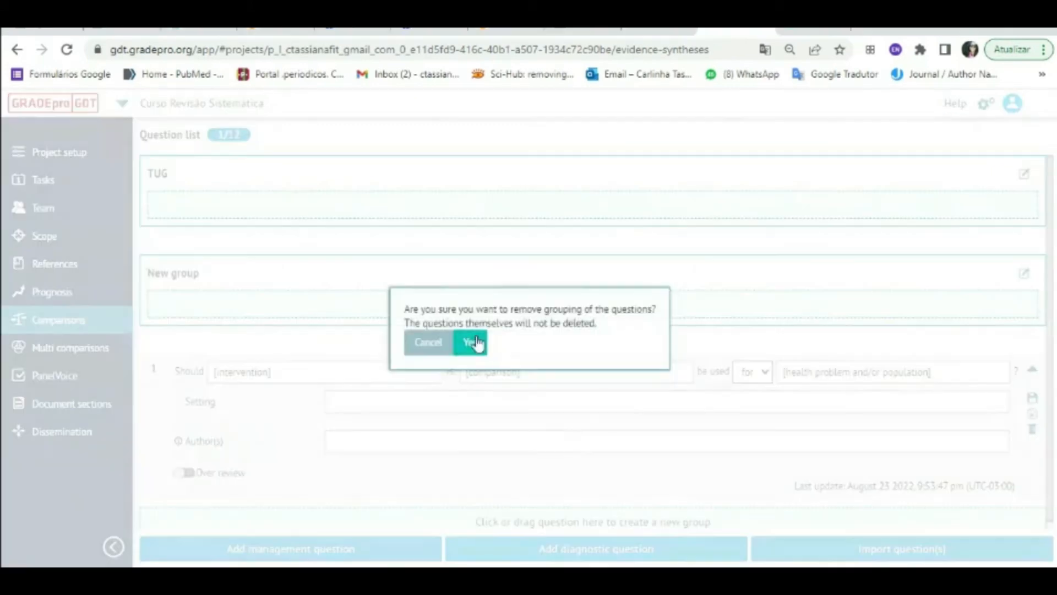
left_click(472, 342)
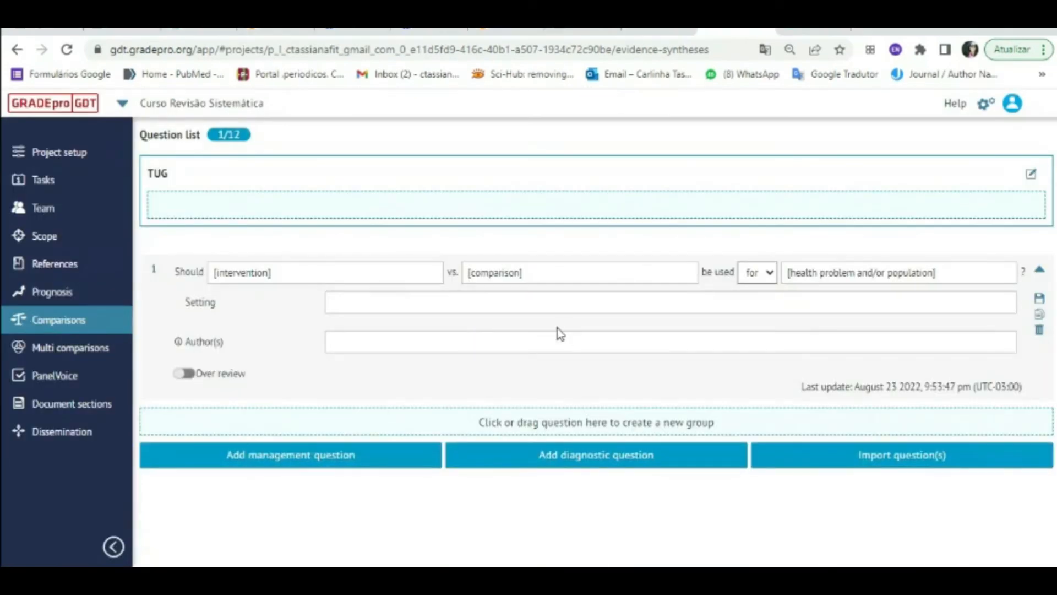
left_click(321, 457)
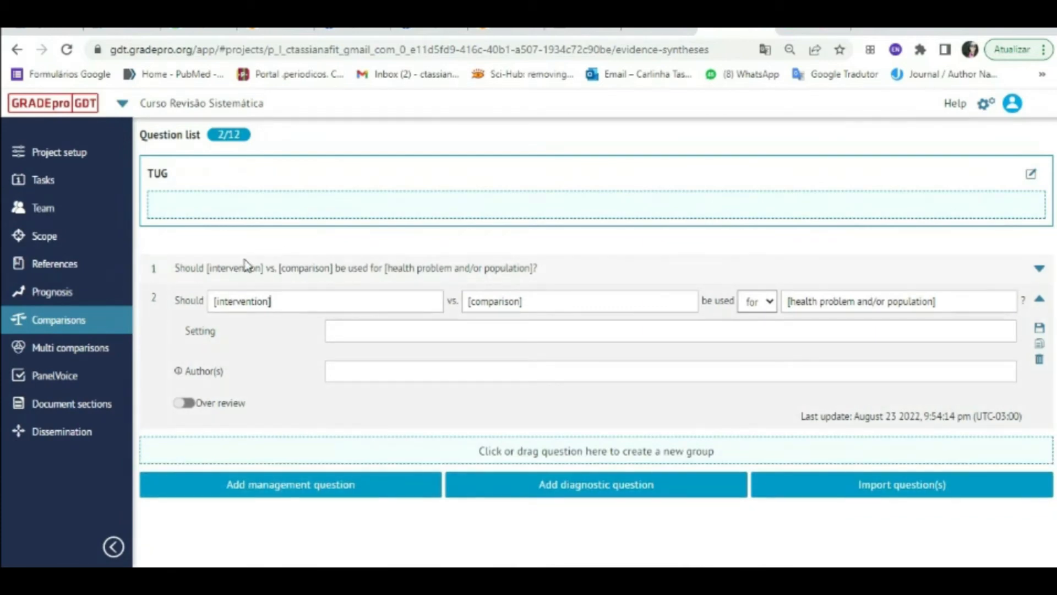
- Open the first question's evidence table and add an outcome named TUG with the continuous type
double_click(422, 270)
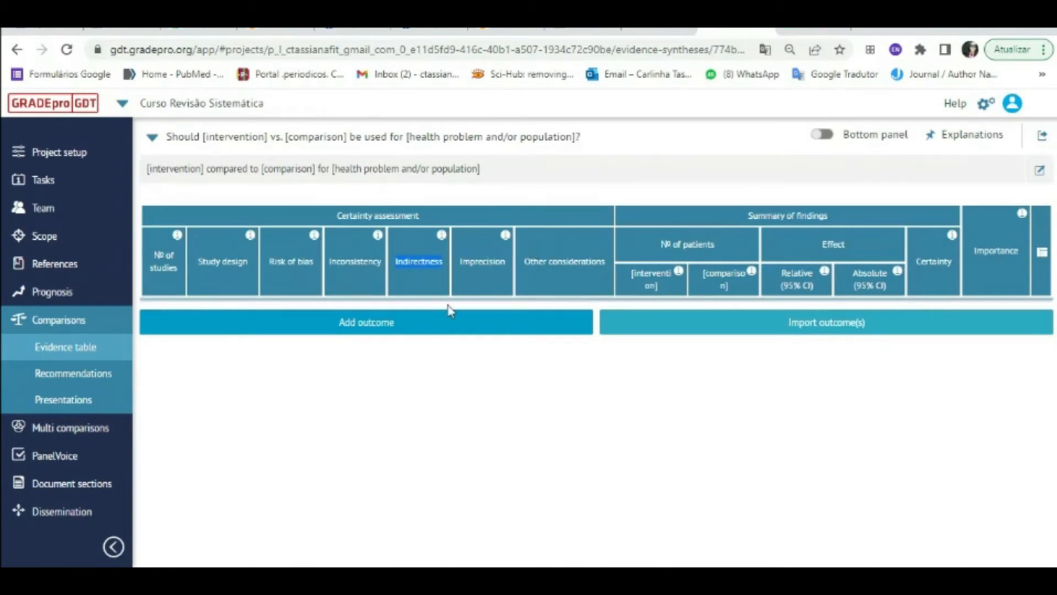
left_click(161, 263)
left_click(265, 322)
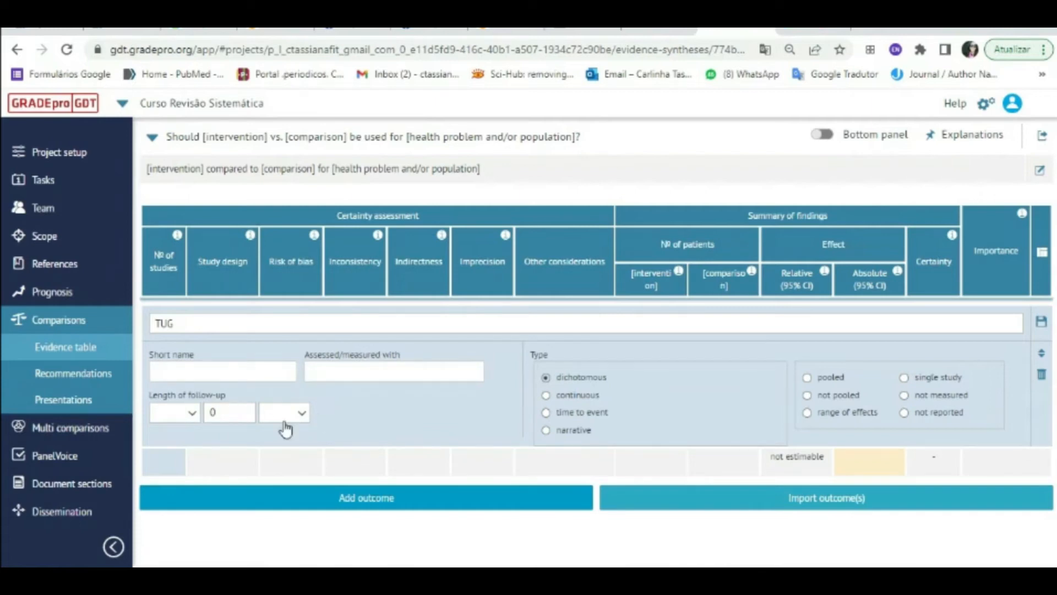
left_click(579, 401)
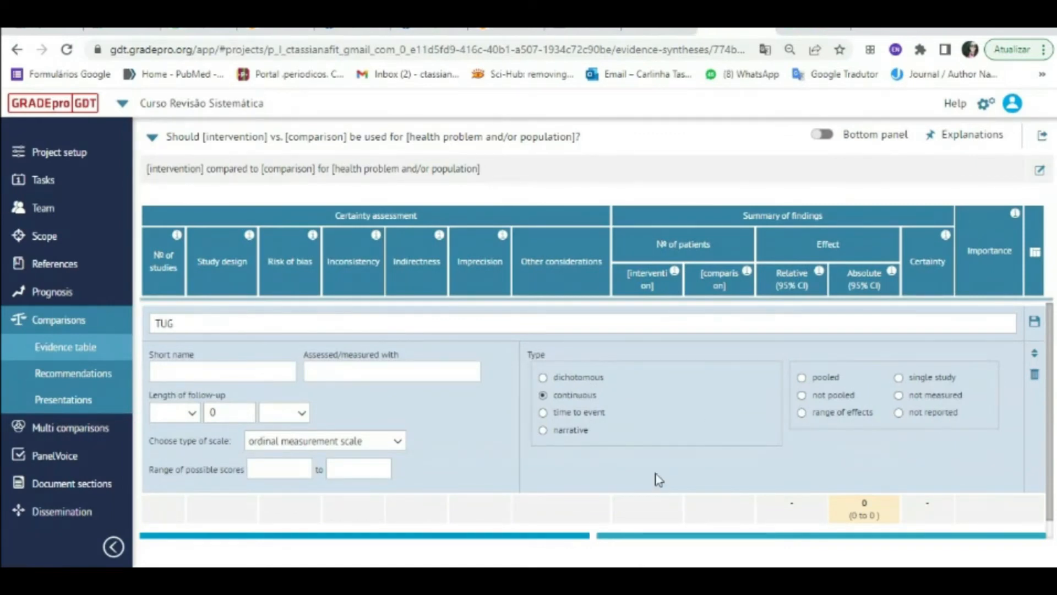
left_click(169, 514)
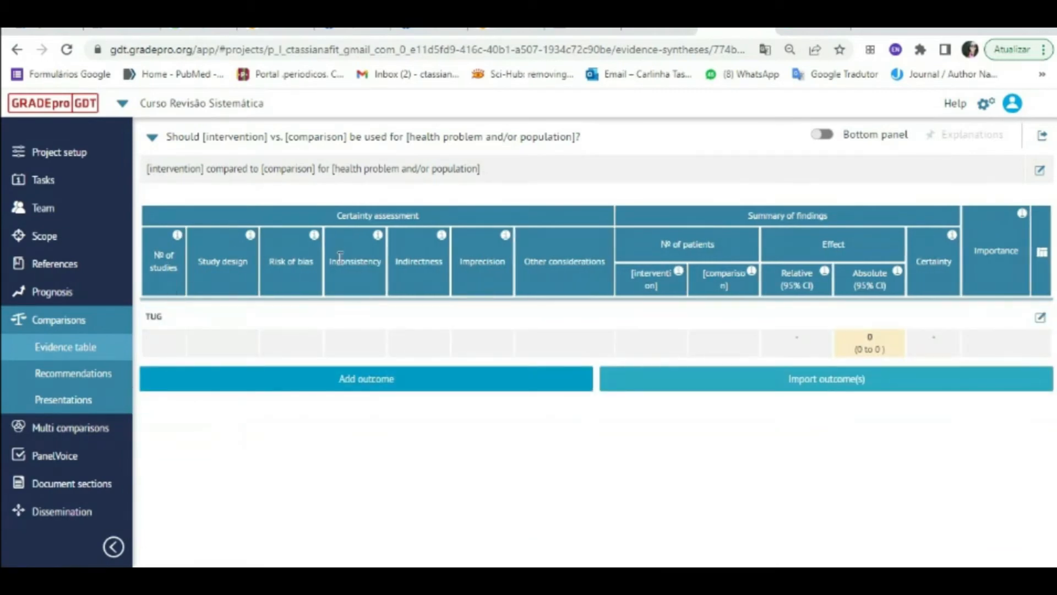
- Set the TUG outcome's number of studies to 12 and its study design to randomised trial
left_click(169, 351)
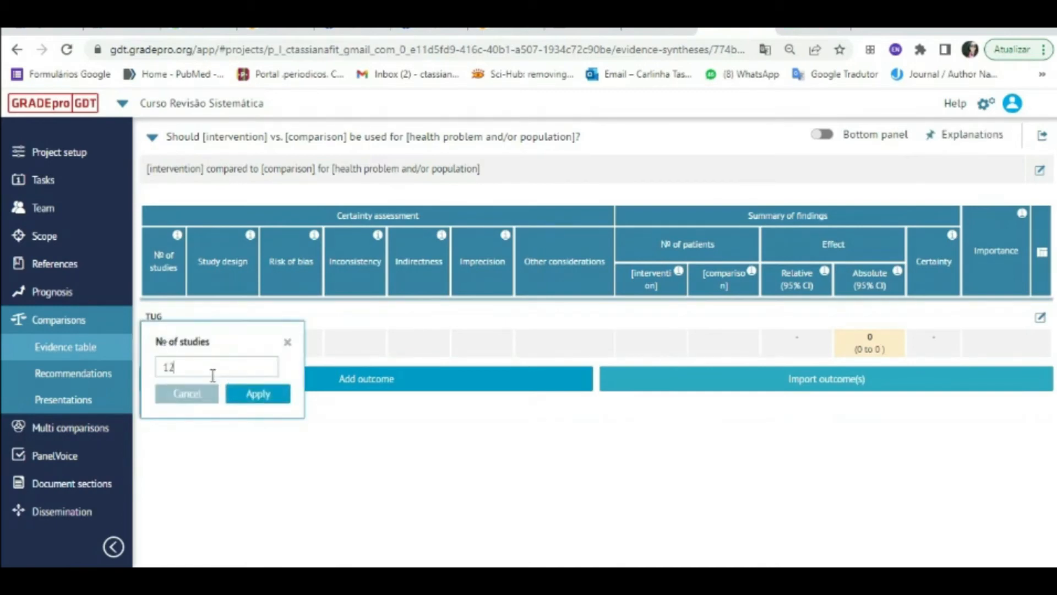
left_click(261, 396)
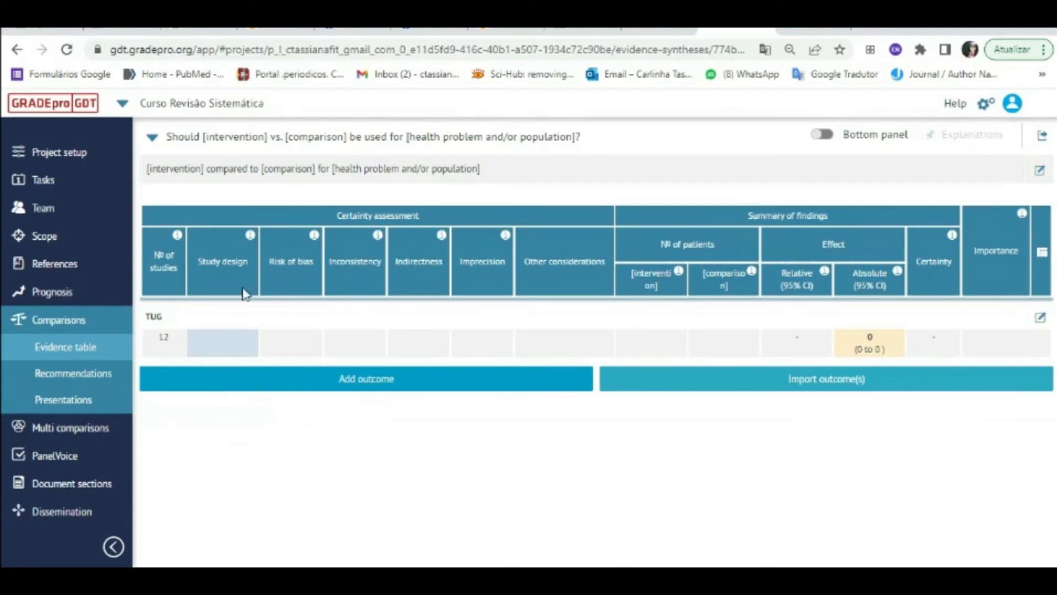
left_click(208, 350)
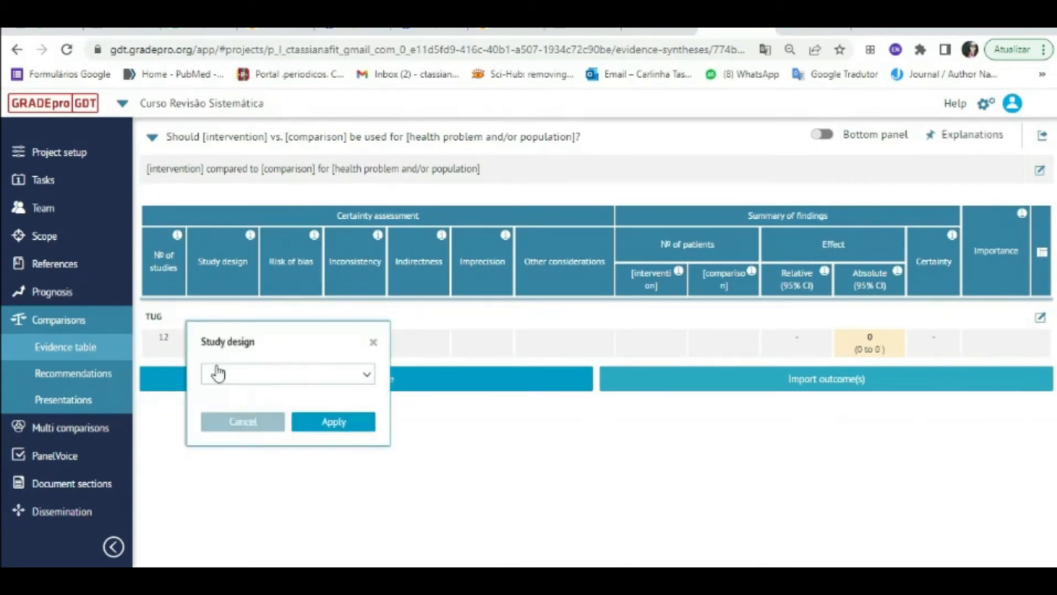
left_click(223, 375)
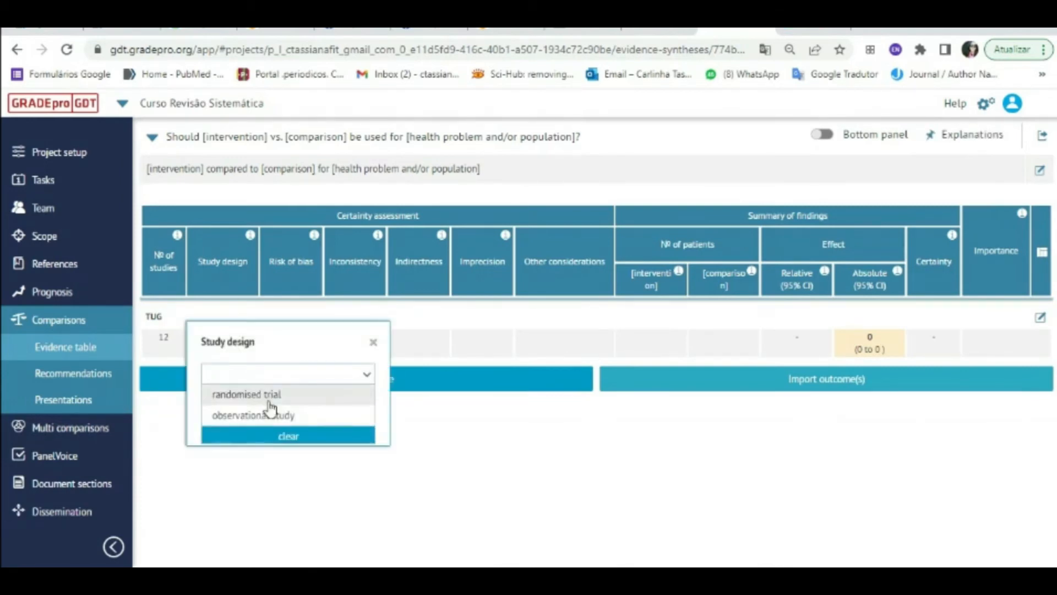
left_click(269, 394)
left_click(319, 425)
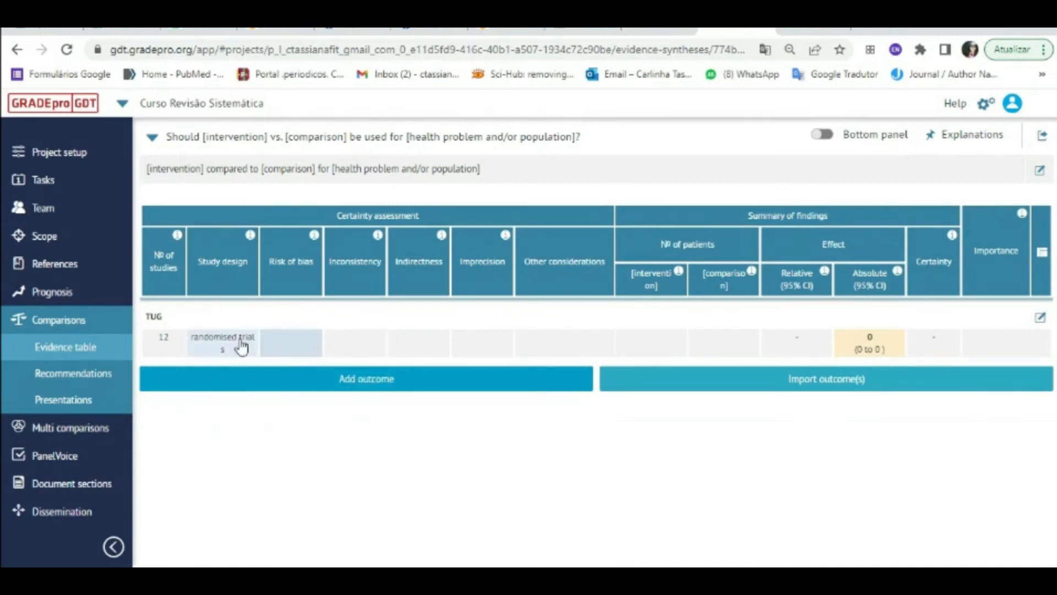
- Rate the TUG outcome's risk of bias as very serious and attach a new explanation reading "10 hight"
left_click(291, 358)
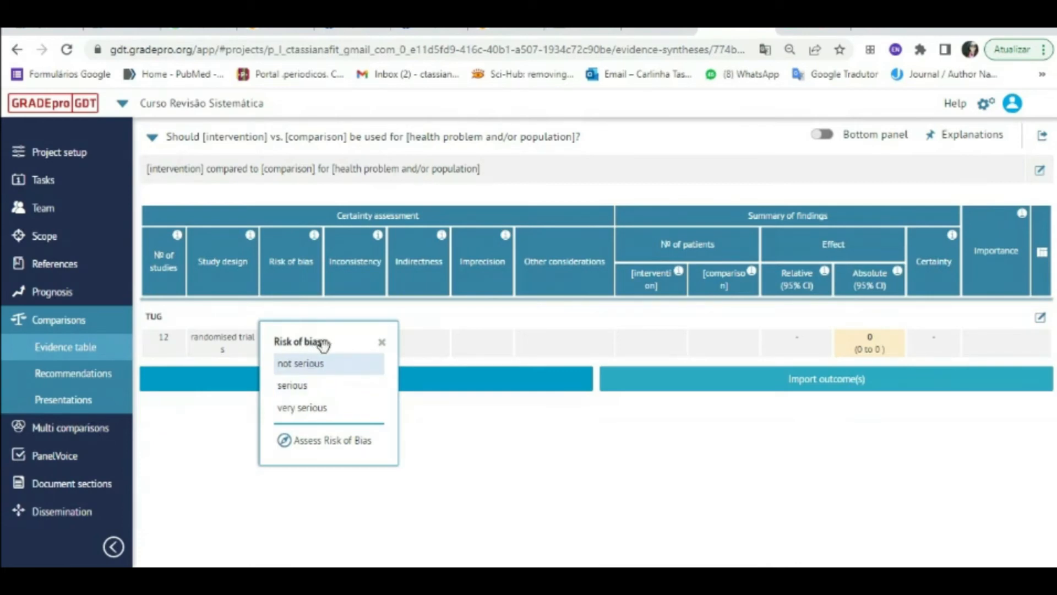
left_click(316, 373)
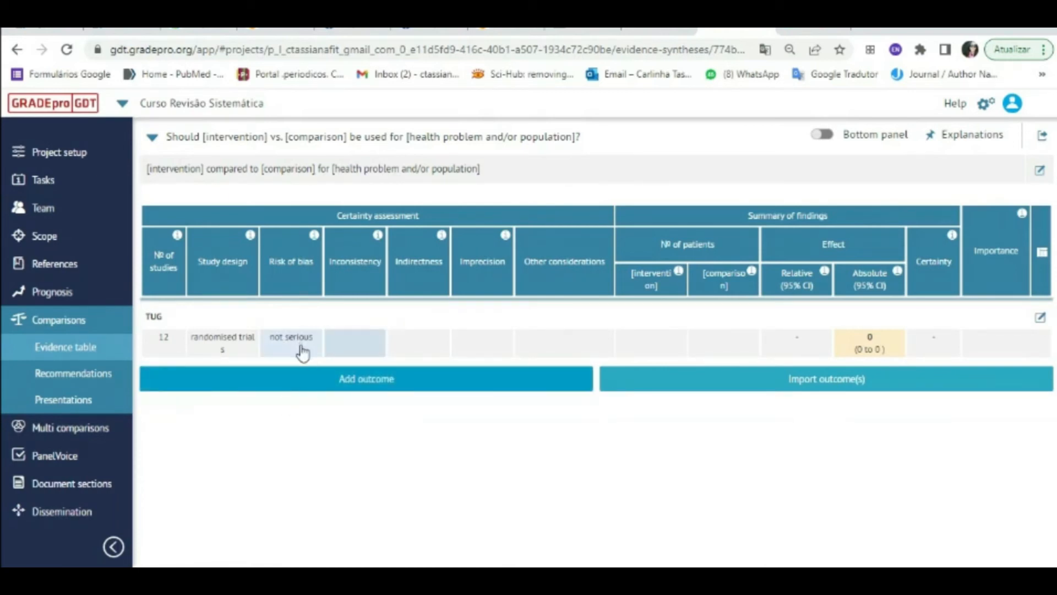
left_click(303, 352)
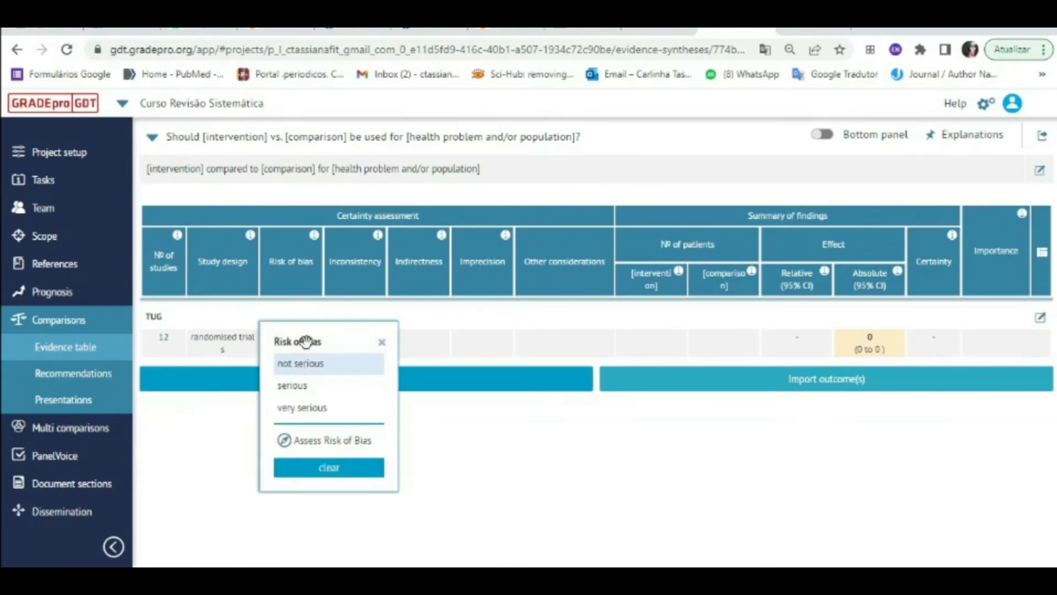
left_click(329, 407)
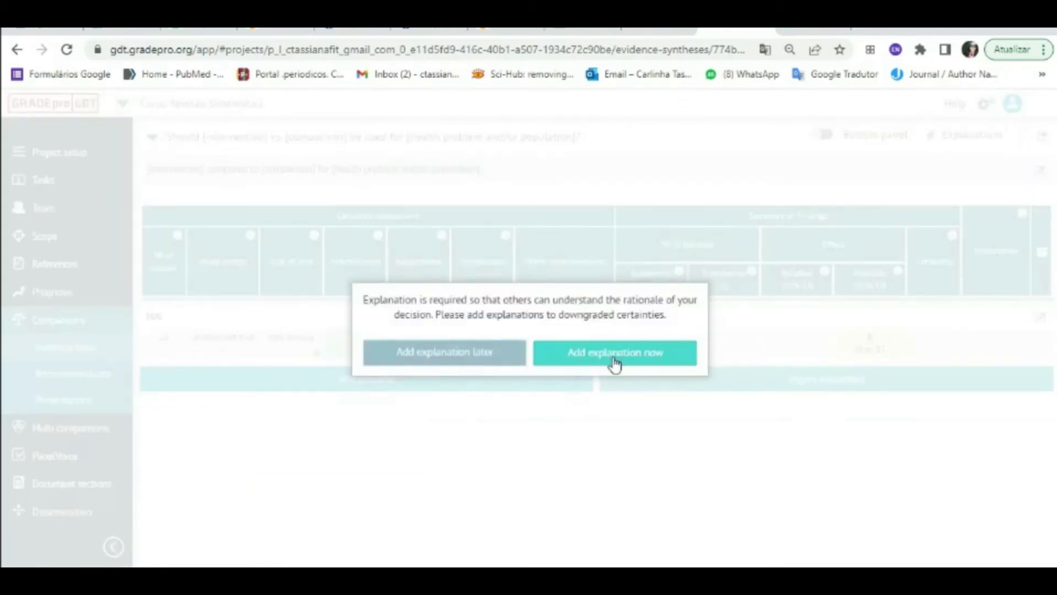
left_click(616, 359)
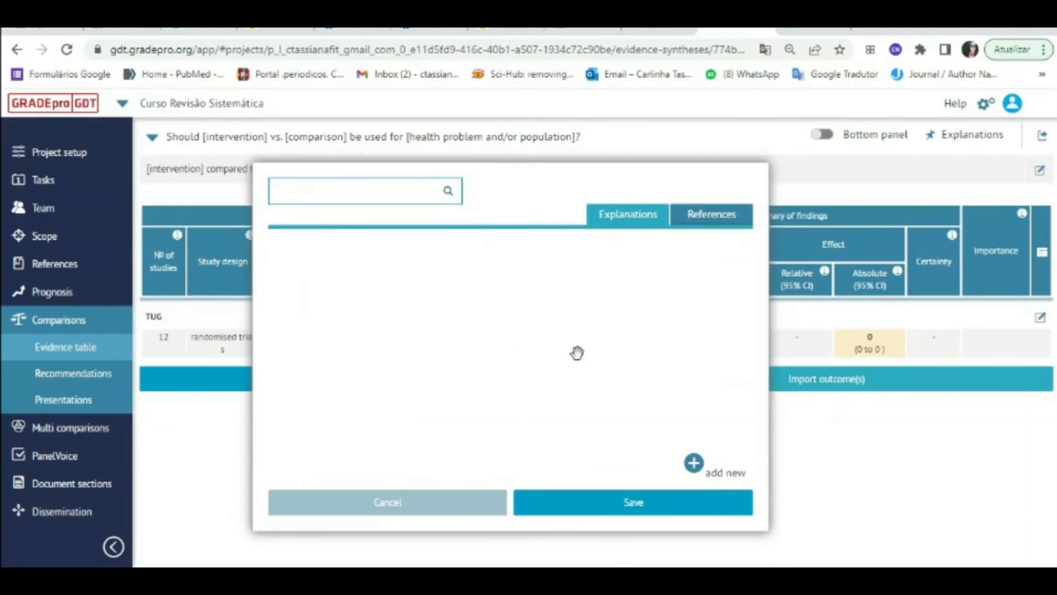
left_click(695, 464)
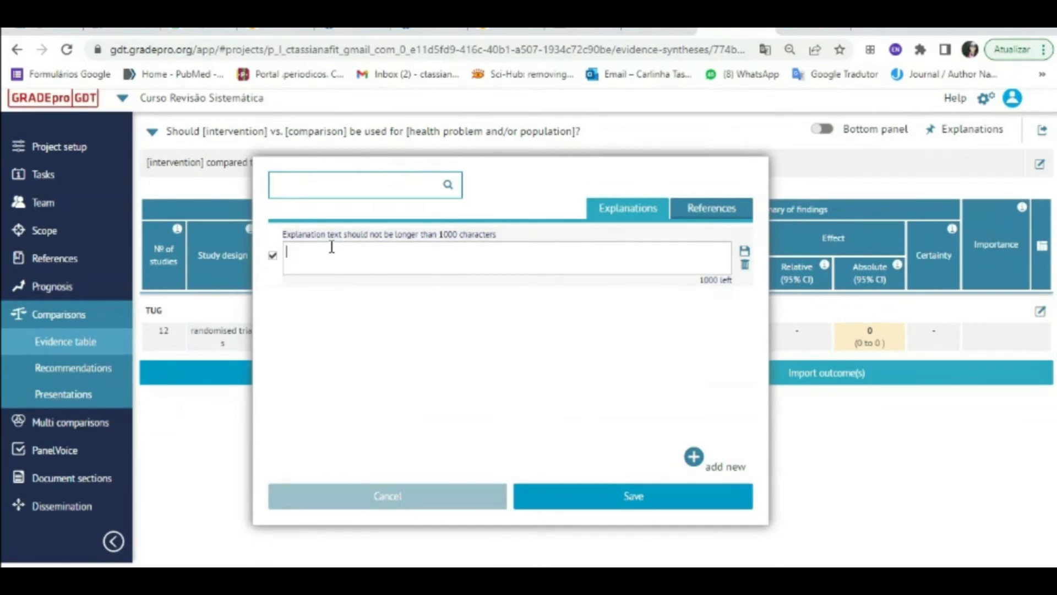
type("10 hight")
left_click(645, 492)
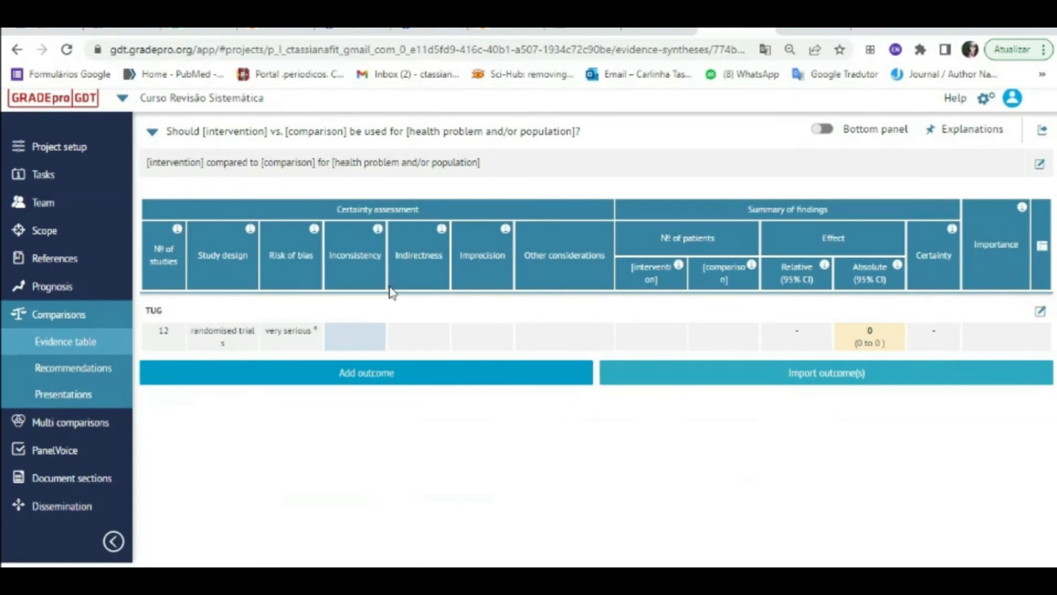
- Examine the forest plot slides in PowerPoint and the heterogeneity statistics in Comprehensive Meta-Analysis for the TUG inconsistency rating
left_click(373, 336)
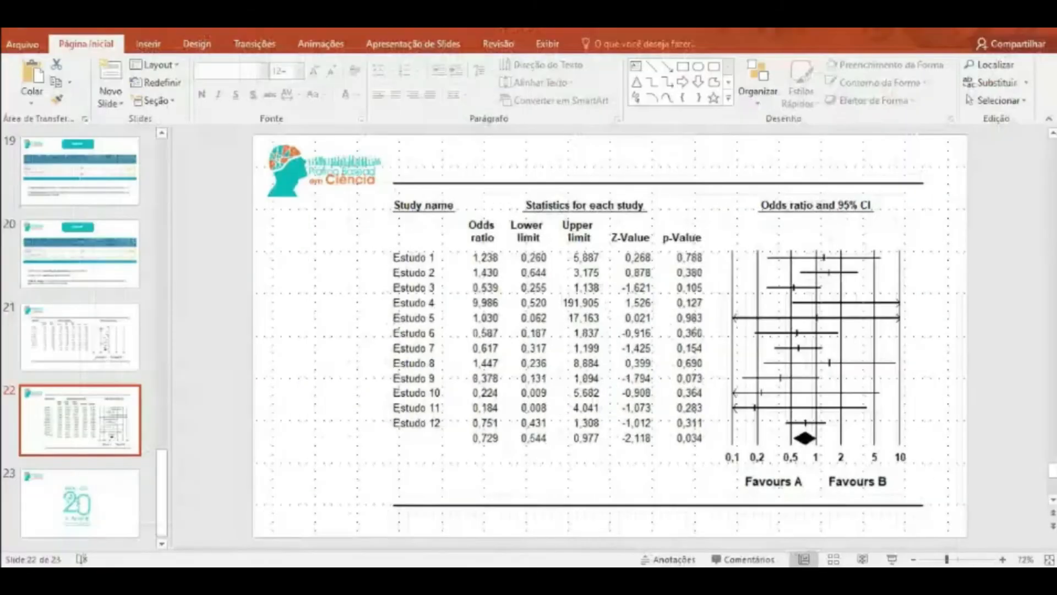
left_click(112, 342)
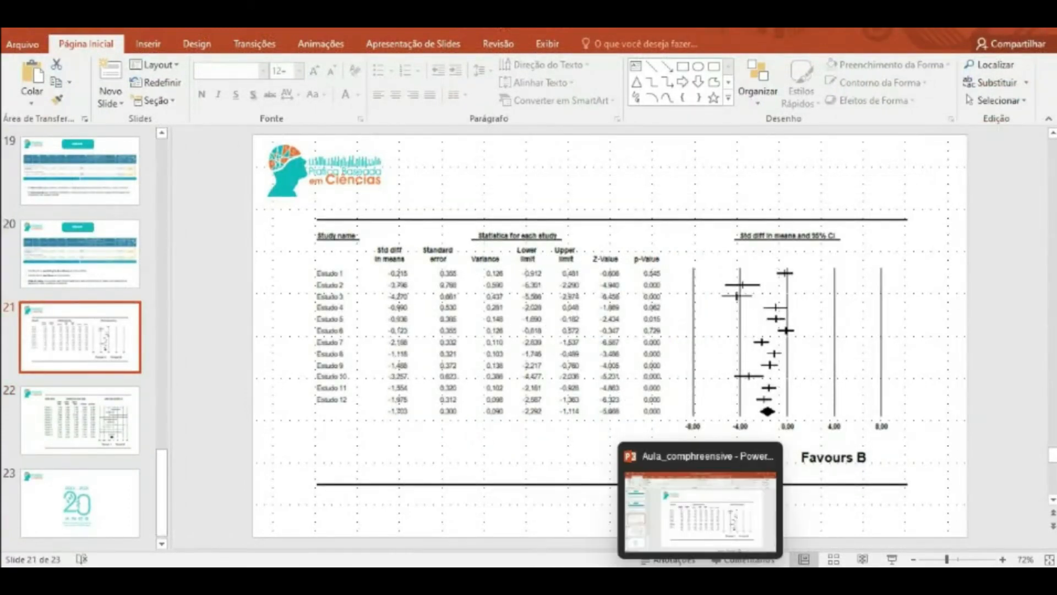
left_click(586, 452)
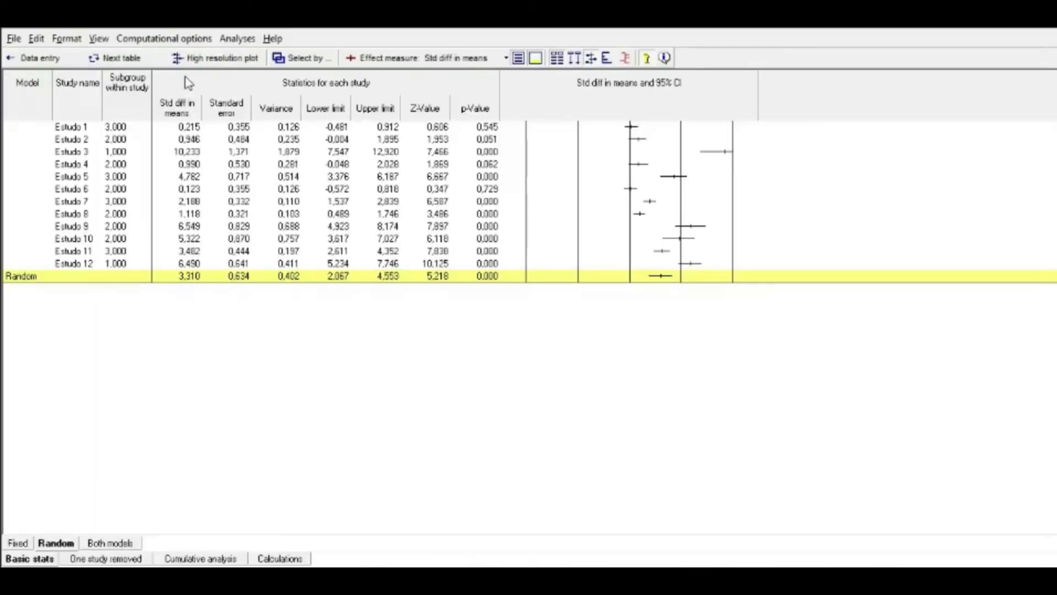
left_click(224, 58)
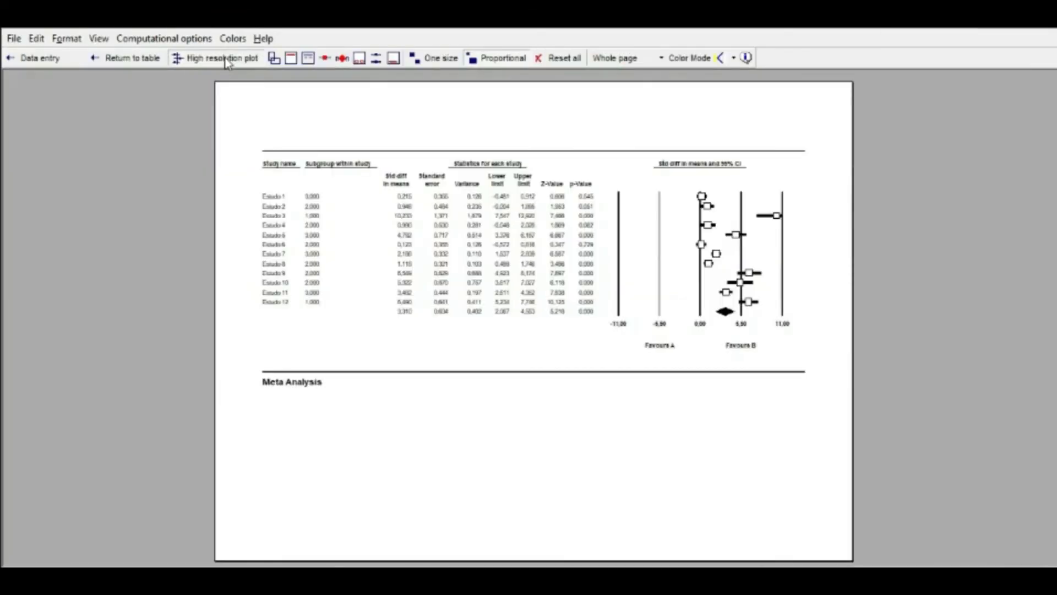
left_click(131, 59)
left_click(159, 61)
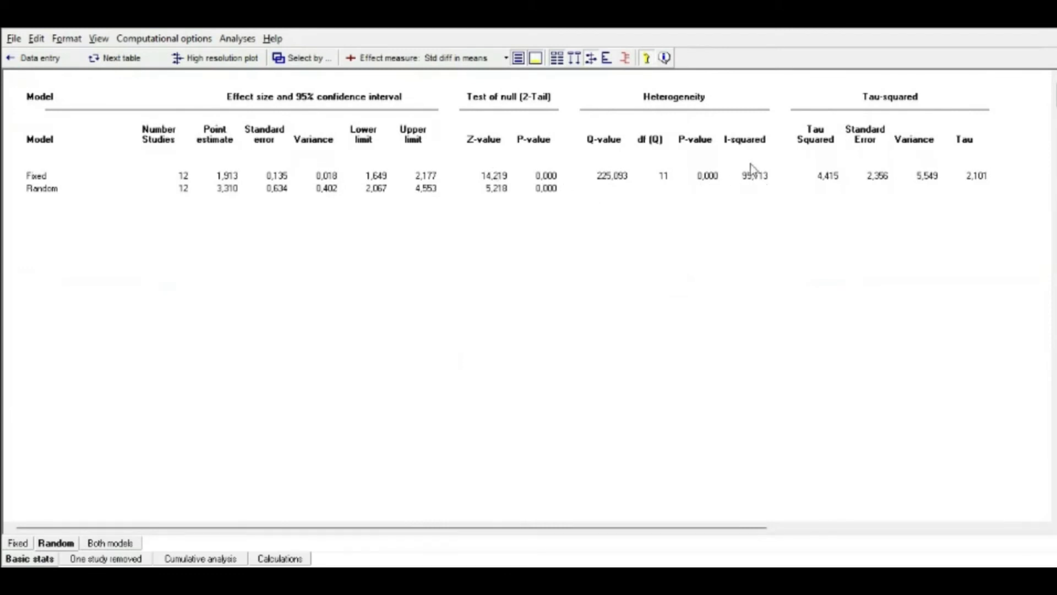
left_click(942, 25)
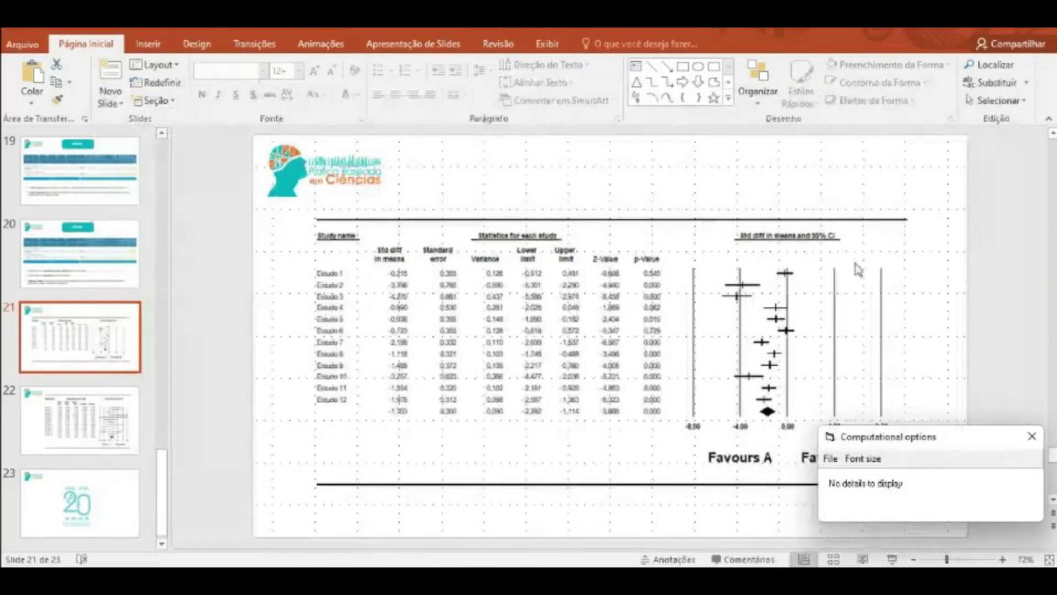
left_click(701, 579)
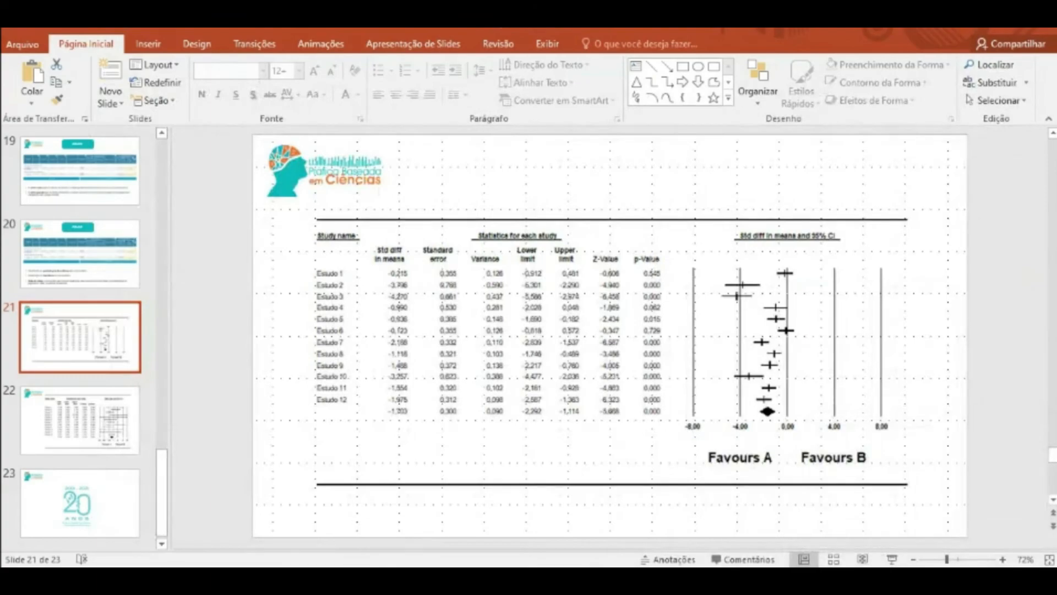
- Switch back to GRADEpro and rate the TUG outcome's inconsistency as very serious with a new explanation "I²= 98%"
left_click(605, 487)
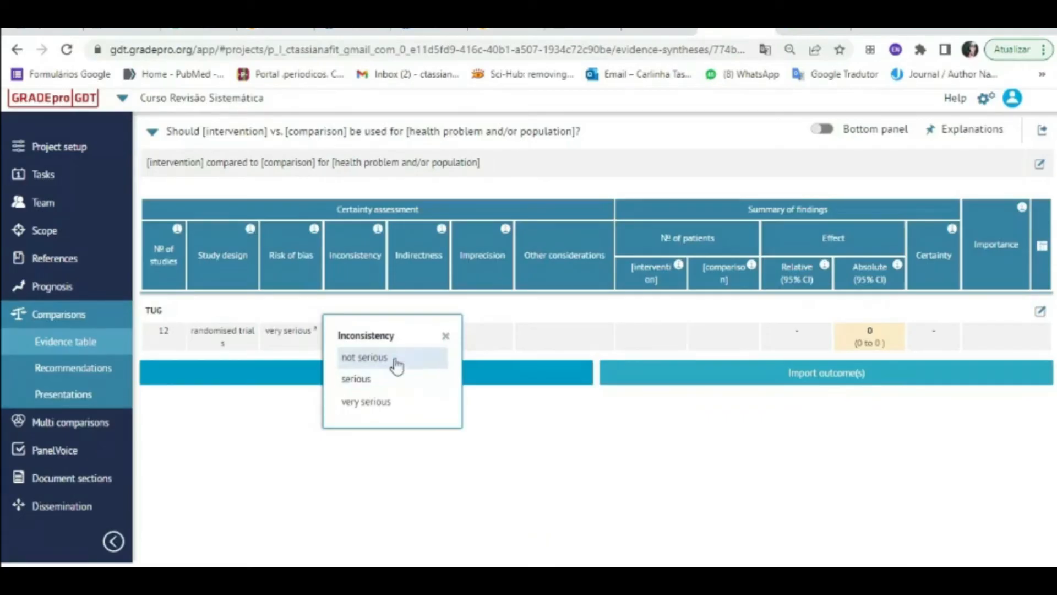
left_click(401, 401)
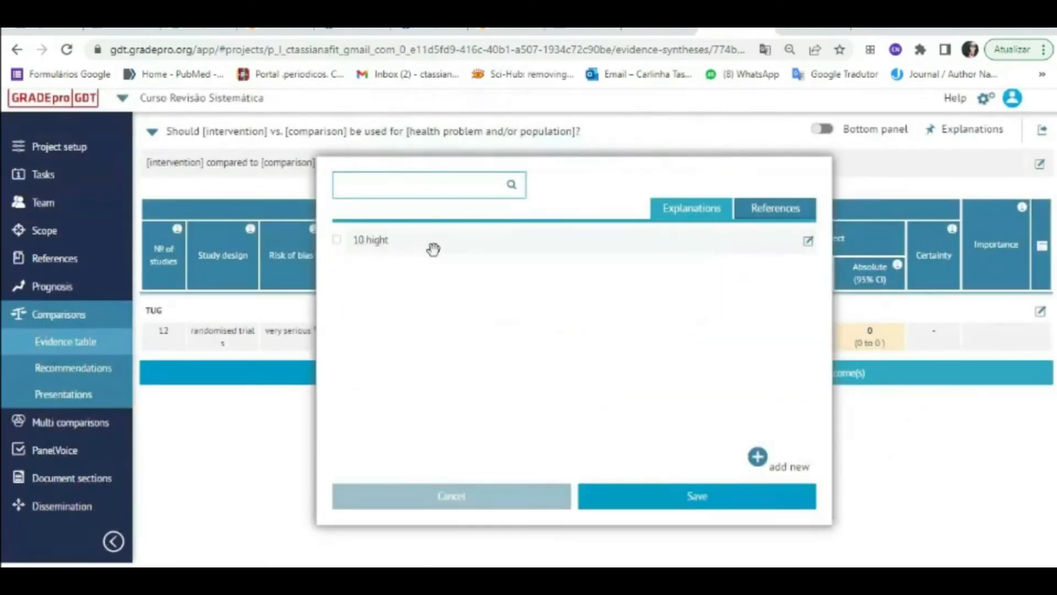
left_click(774, 471)
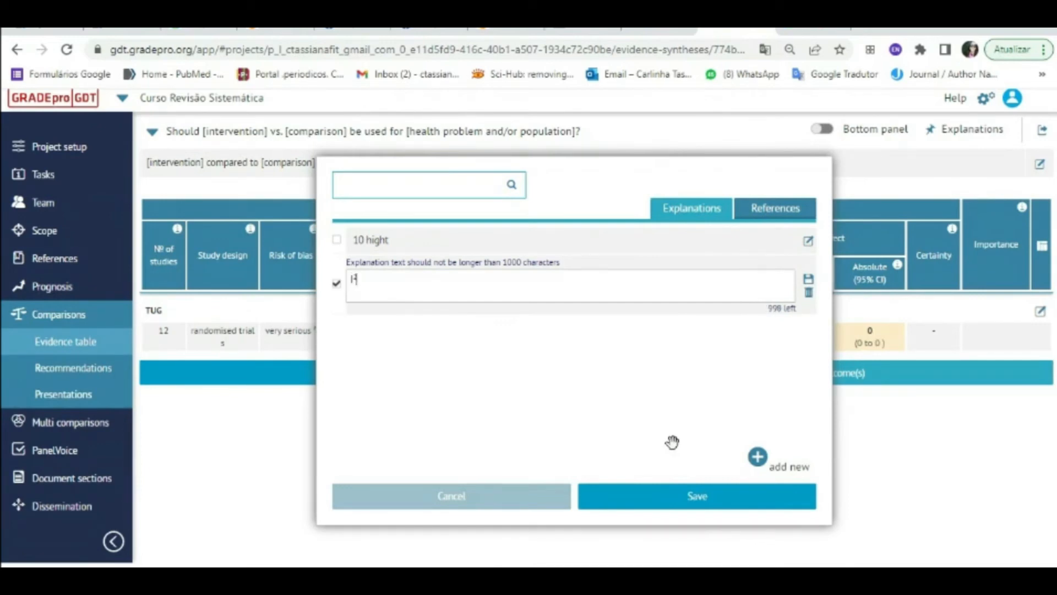
type("I²= 98%")
left_click(709, 495)
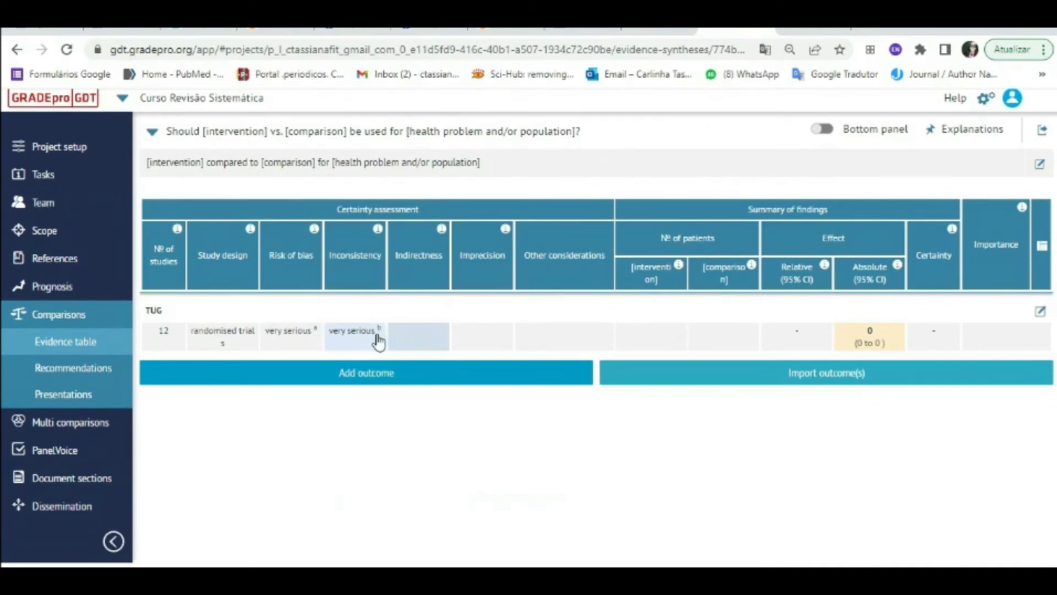
- Rate both the indirectness and the imprecision of the TUG outcome as not serious
left_click(416, 340)
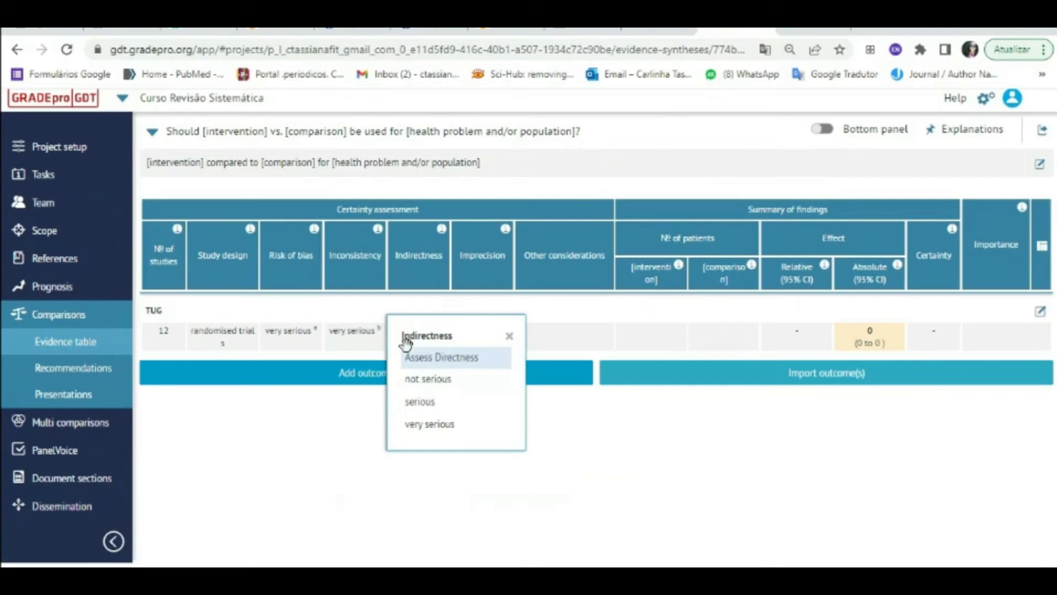
left_click(432, 379)
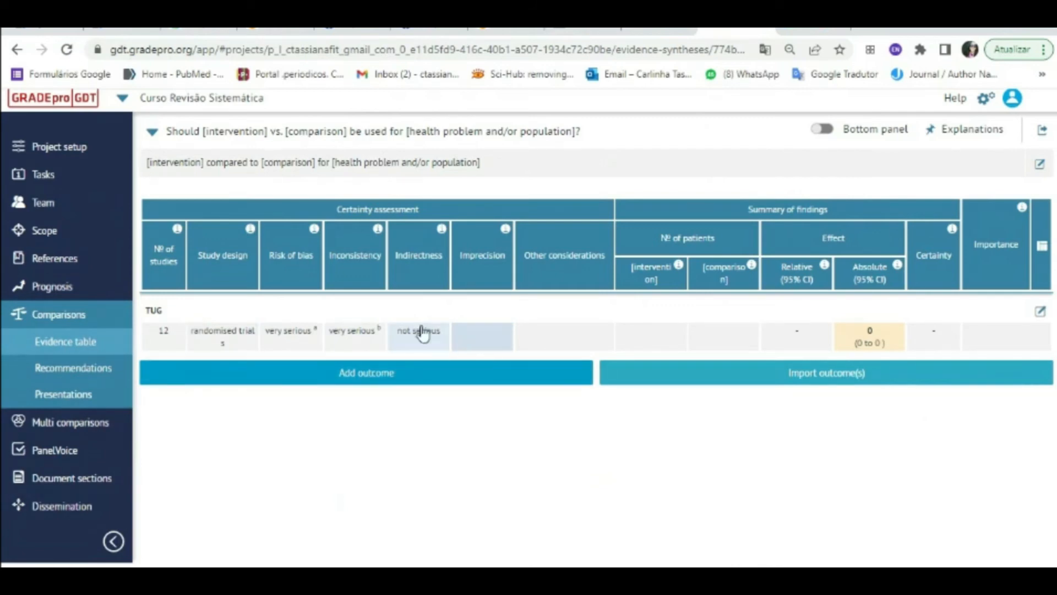
left_click(496, 337)
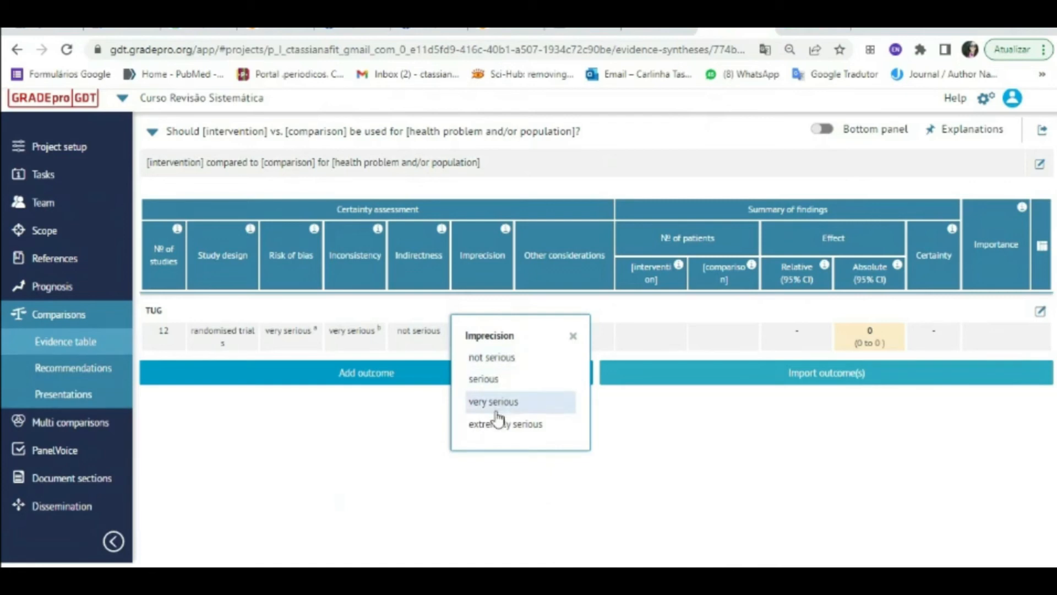
left_click(497, 358)
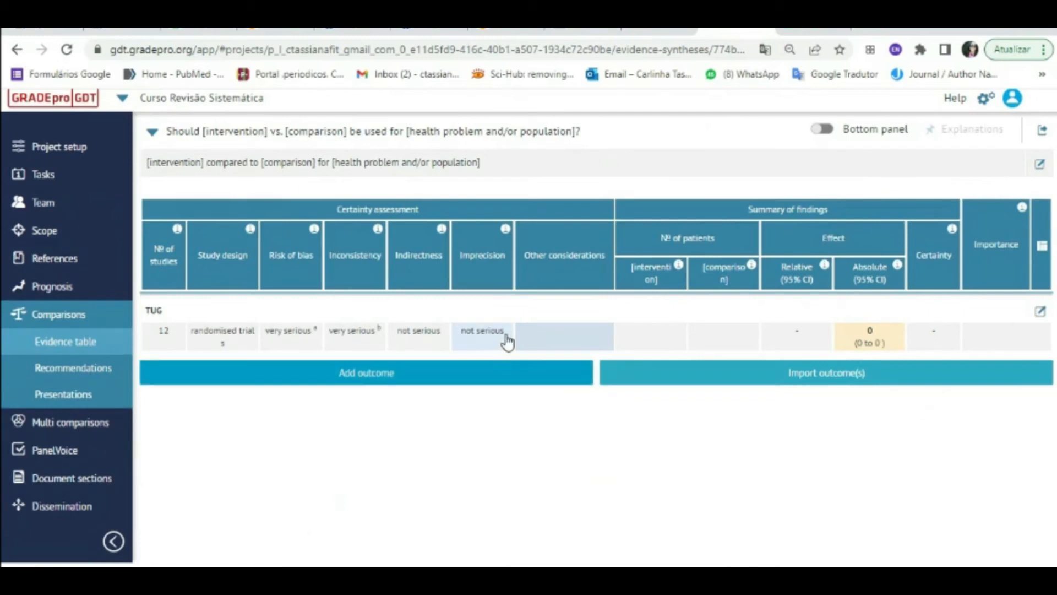
- In the TUG outcome's other considerations, set publication bias to undetected and large effect to very large
left_click(561, 342)
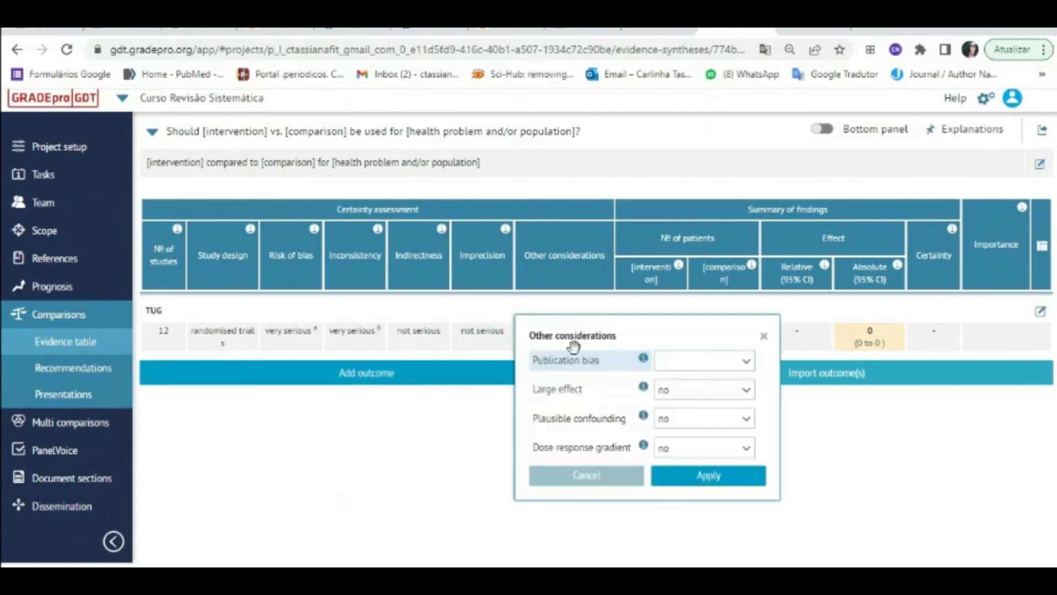
left_click(693, 367)
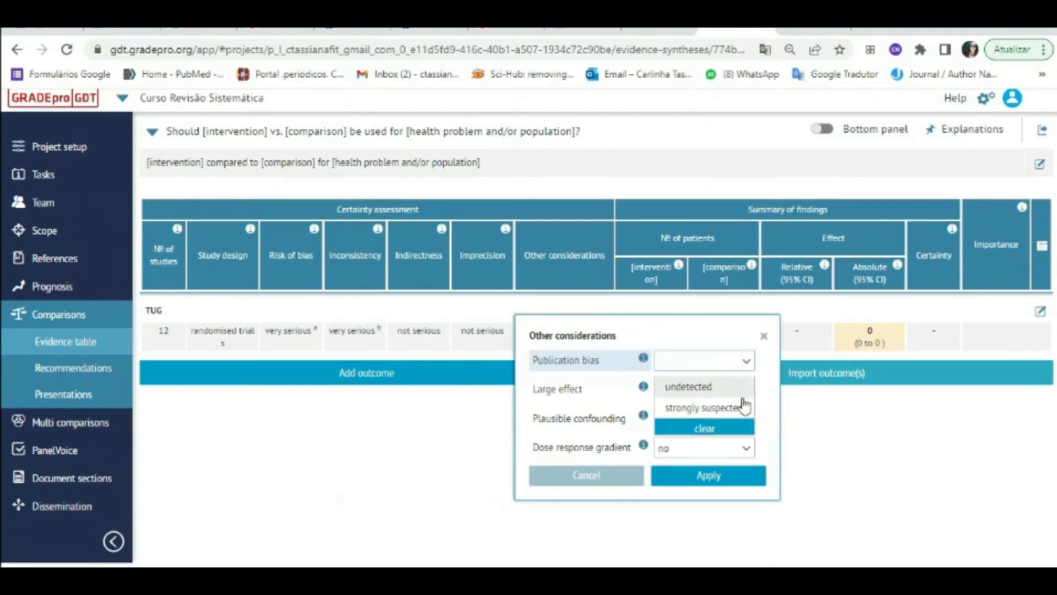
left_click(737, 387)
left_click(688, 395)
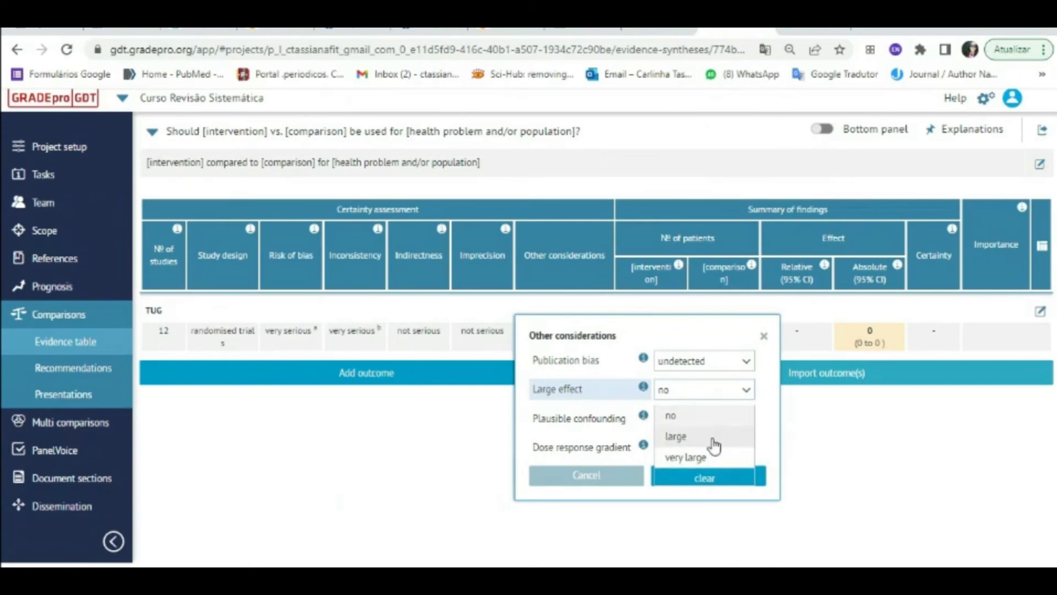
left_click(708, 459)
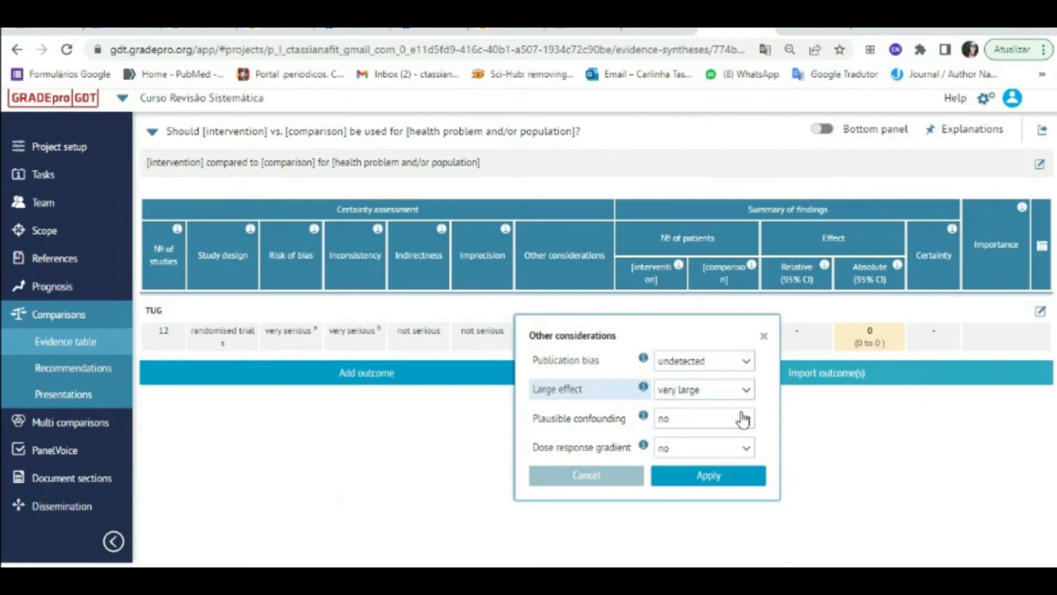
left_click(744, 365)
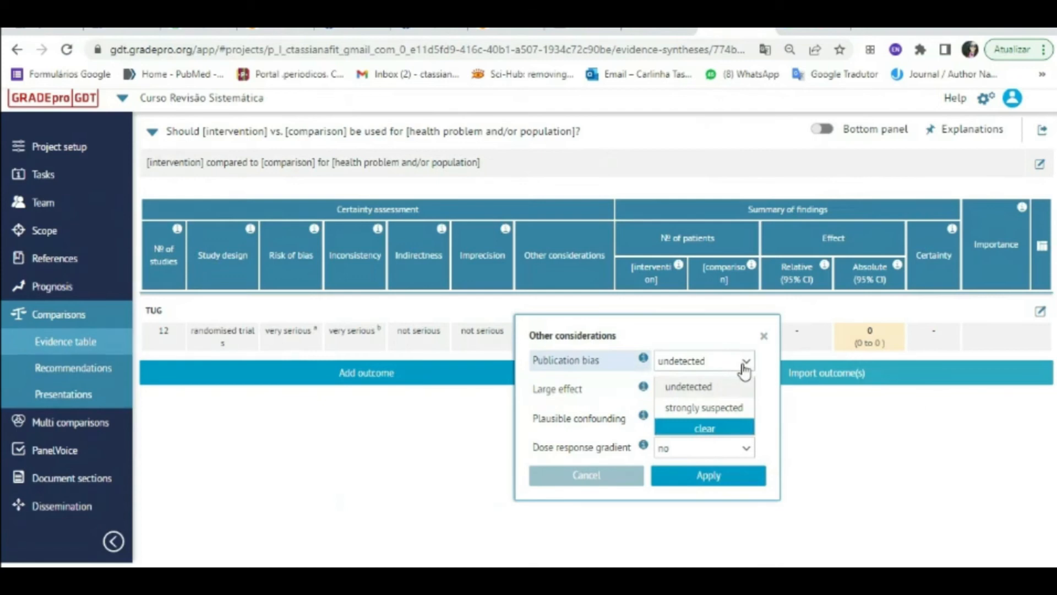
left_click(743, 425)
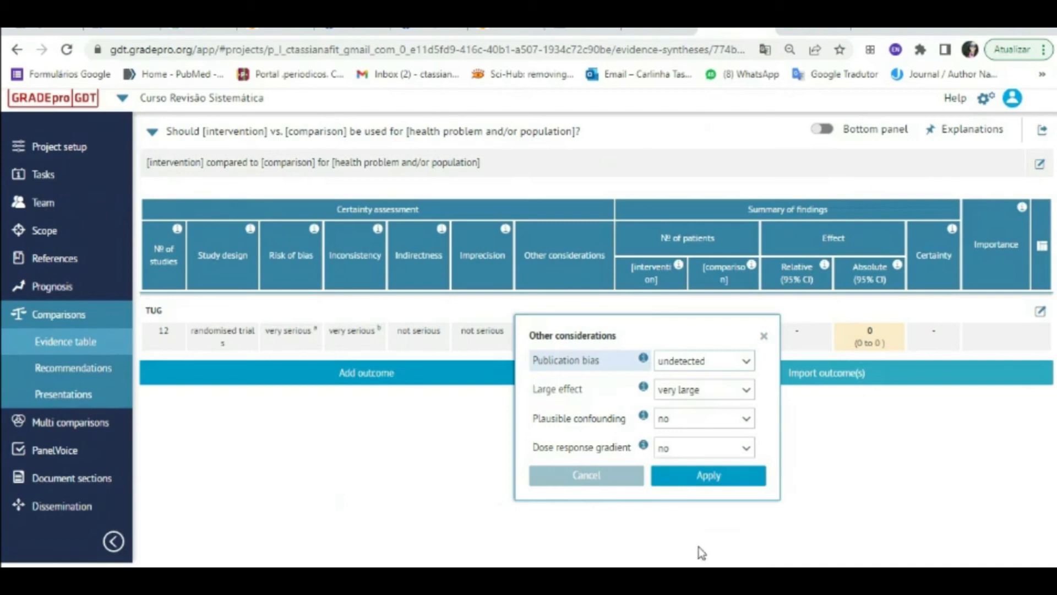
- Close Comprehensive Meta-Analysis's Computational options window and apply the other considerations in GRADEpro
mouse_move(699, 581)
mouse_move(735, 581)
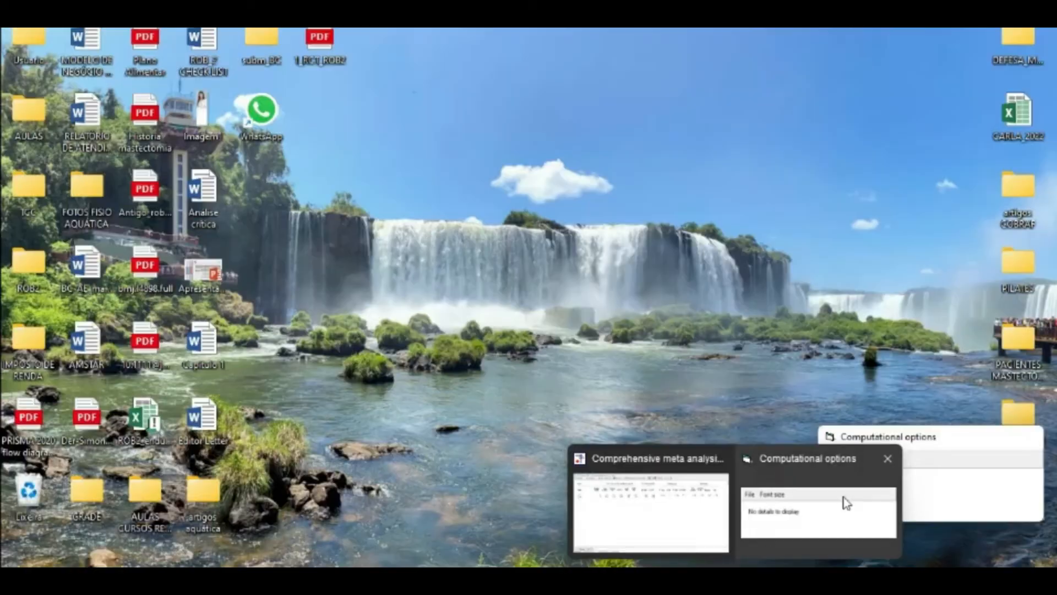
left_click(884, 458)
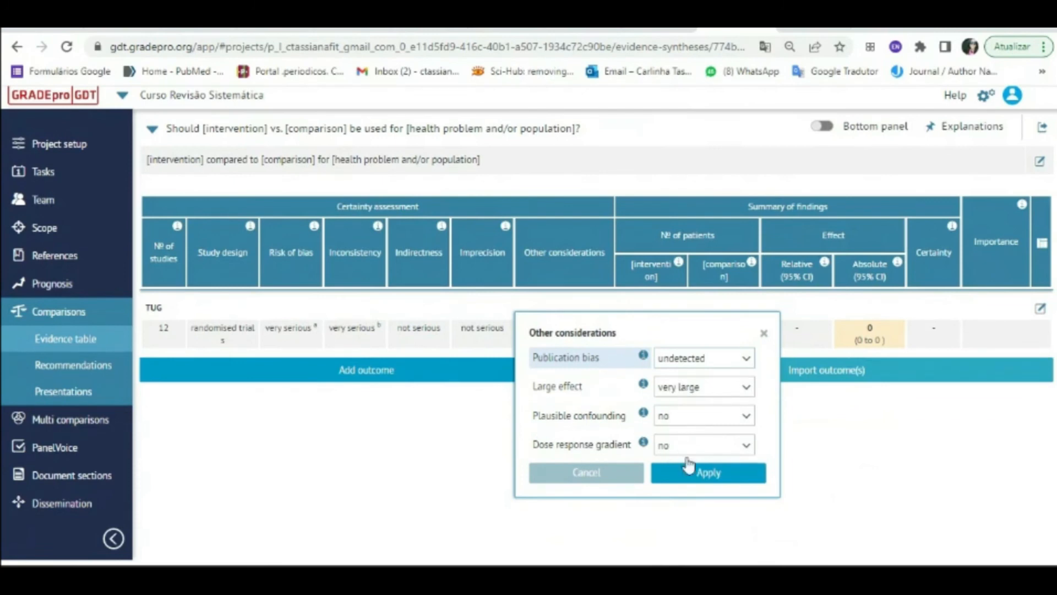
left_click(741, 474)
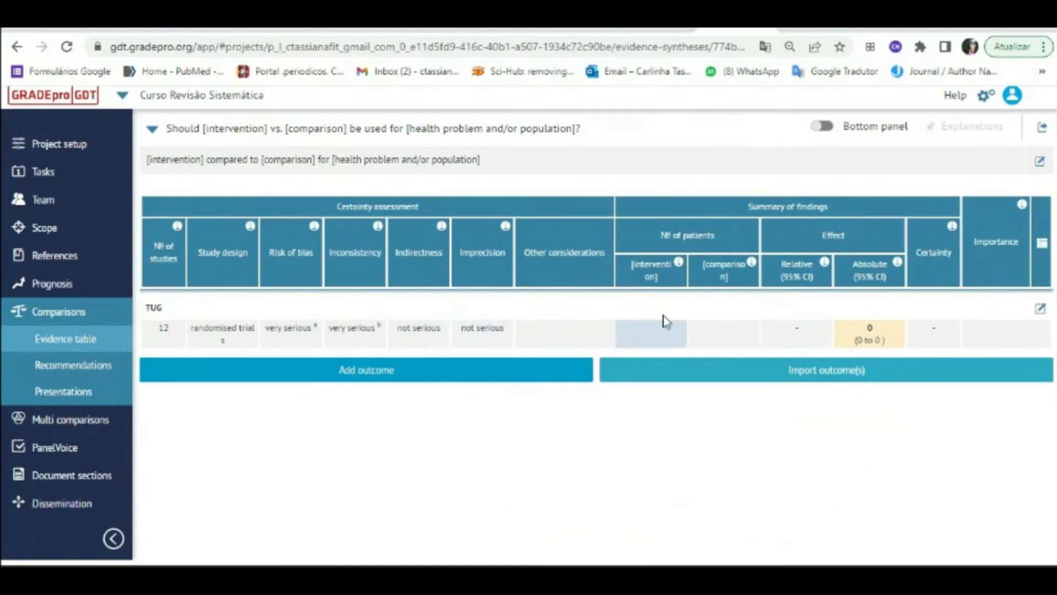
- Set the TUG outcome's number of patients to 218 for the intervention and 217 for the comparison
left_click(654, 335)
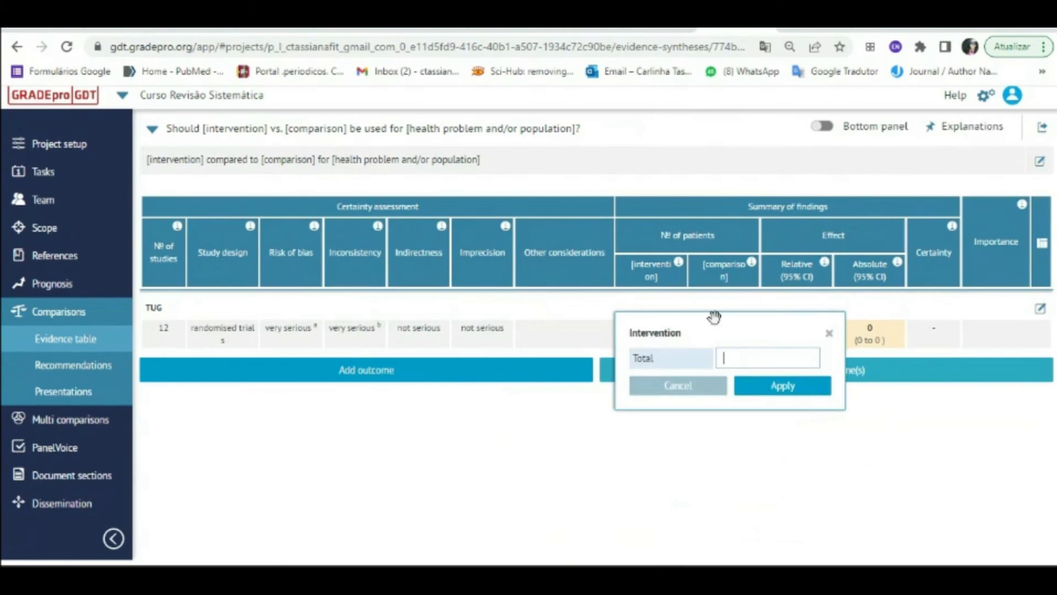
type("218")
left_click(775, 388)
left_click(735, 337)
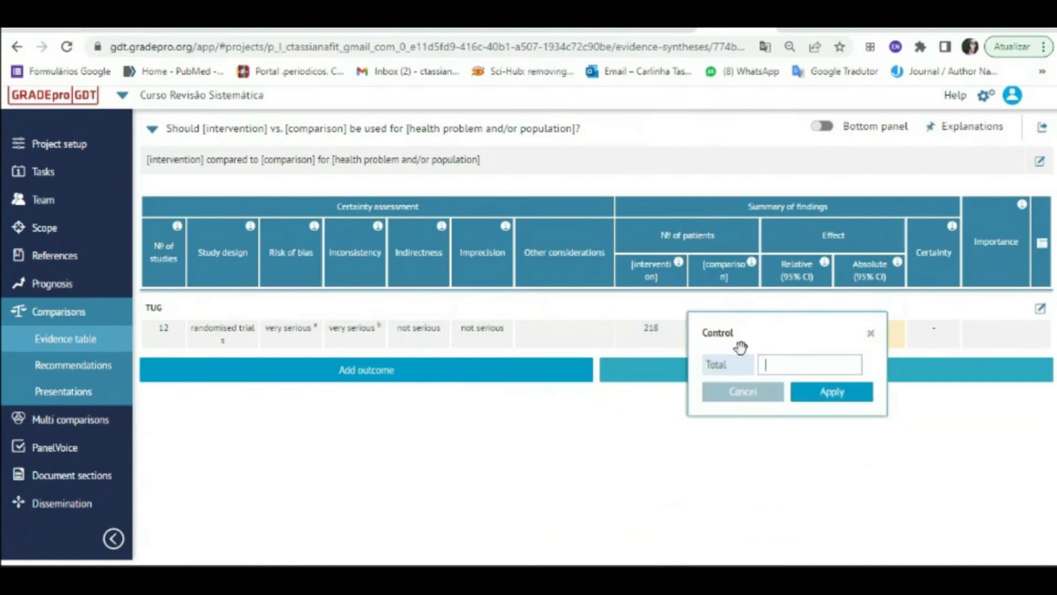
type("217")
left_click(818, 393)
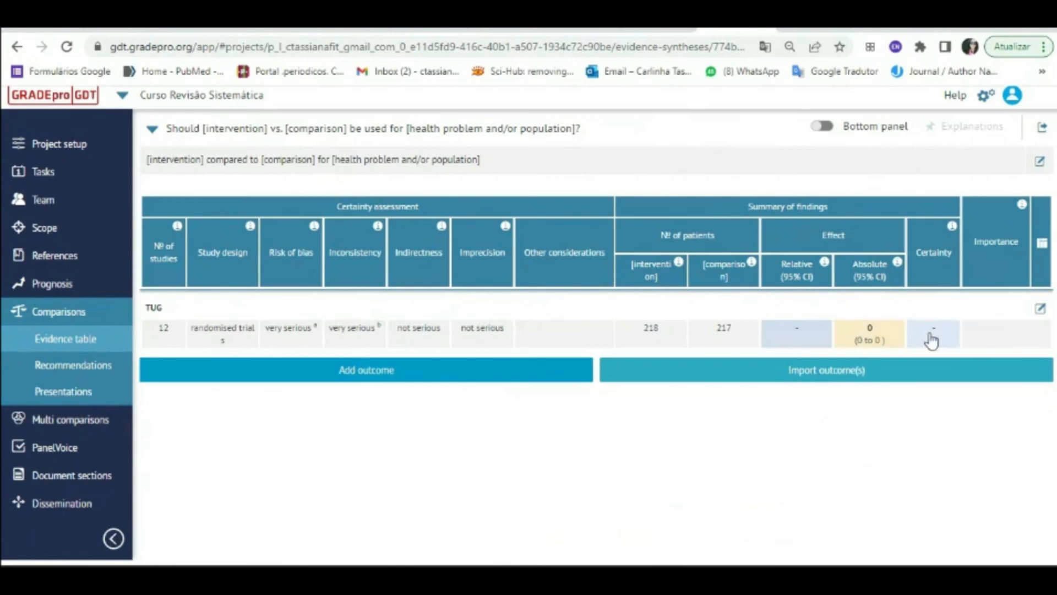
- Rate the importance of the TUG outcome as 7 - critical
left_click(1018, 342)
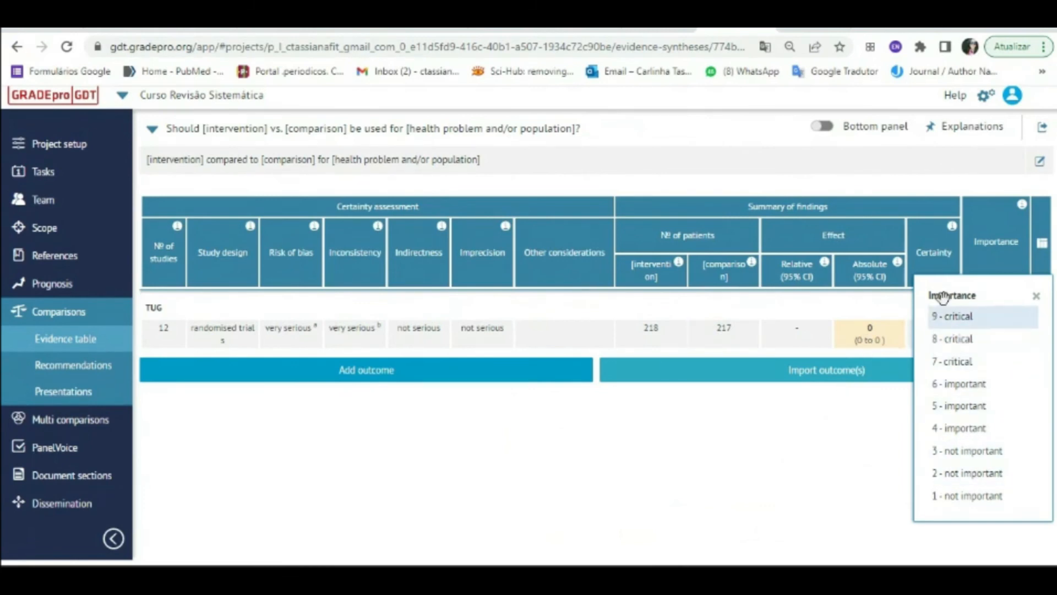
left_click(969, 365)
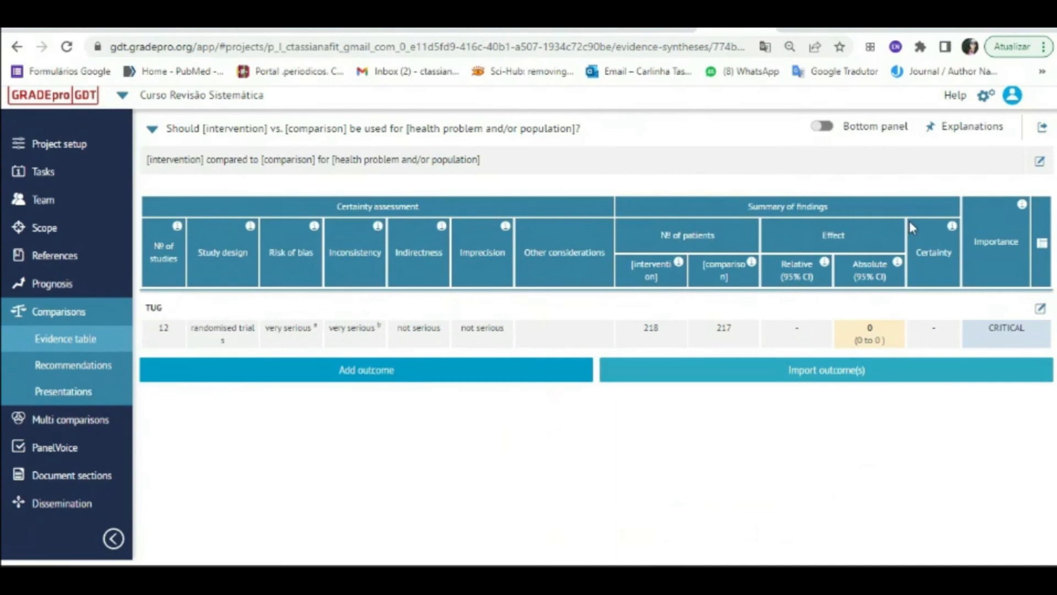
left_click(1043, 130)
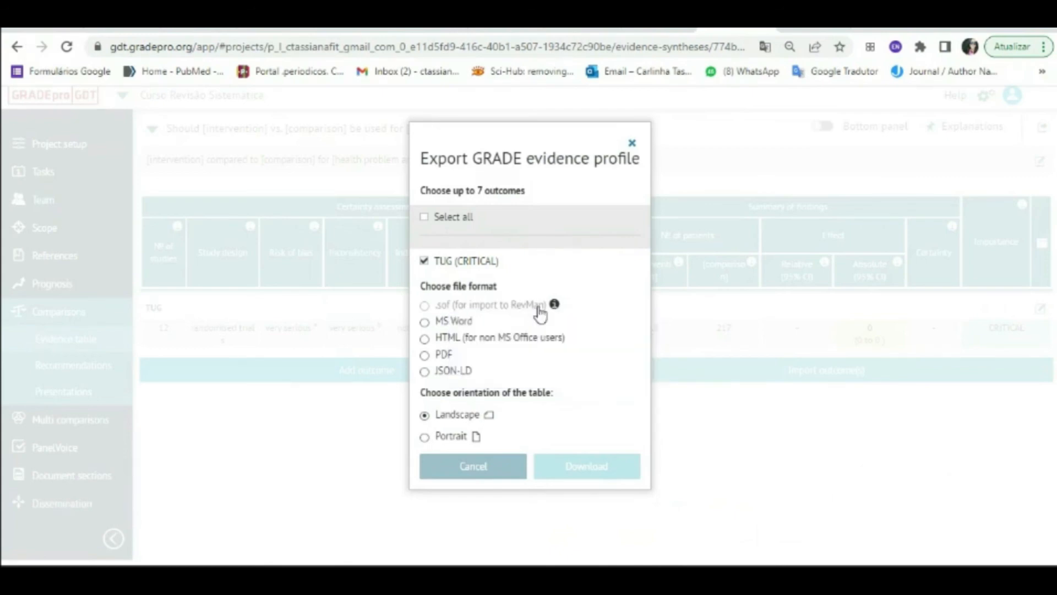
mouse_move(556, 311)
left_click(631, 143)
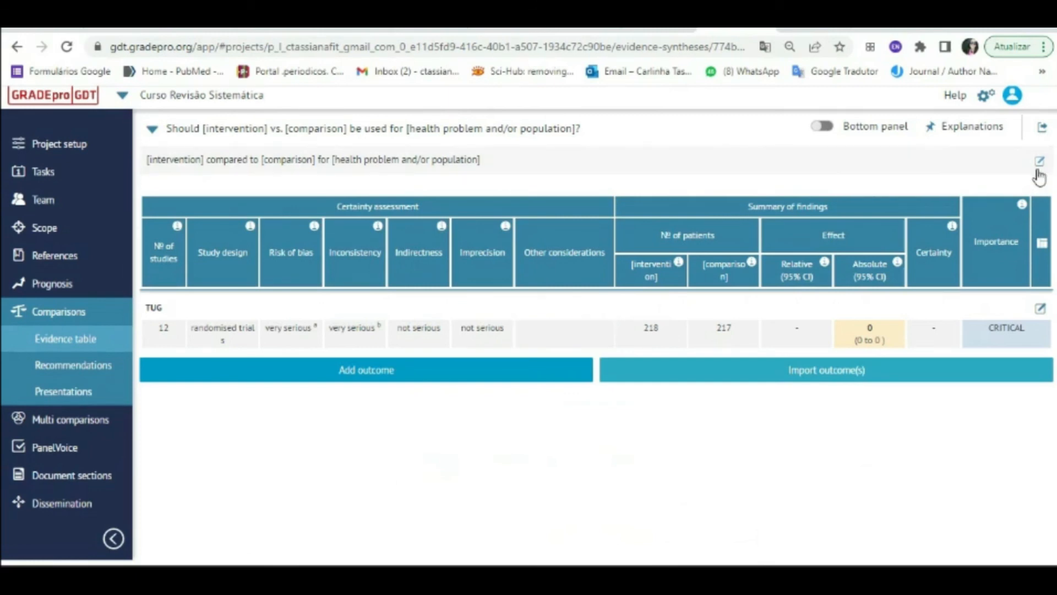
- Export the GRADE evidence profile with the TUG outcome as a landscape MS Word file
left_click(1041, 128)
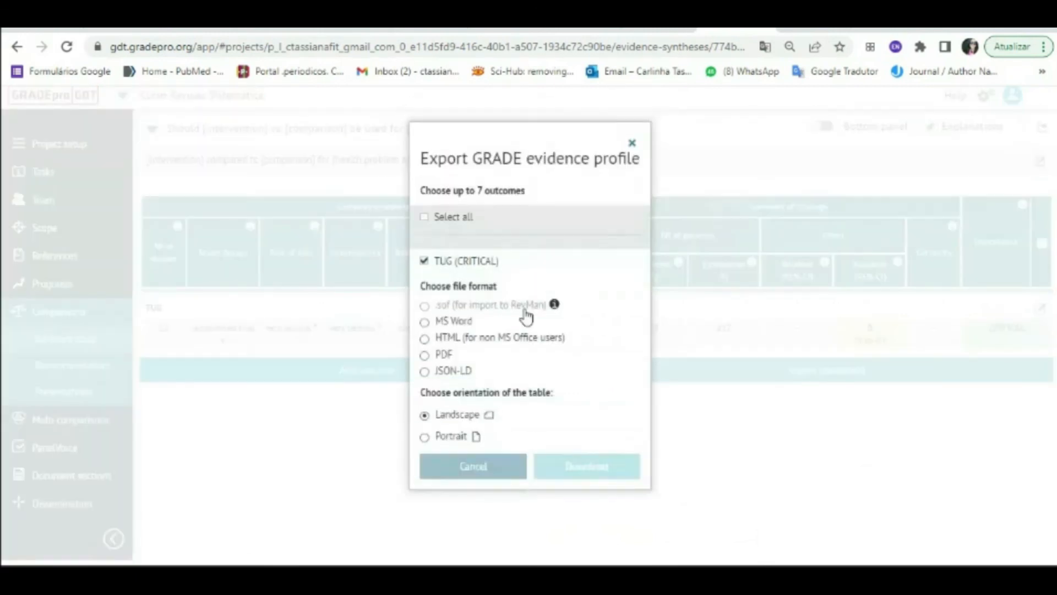
left_click(426, 356)
left_click(474, 325)
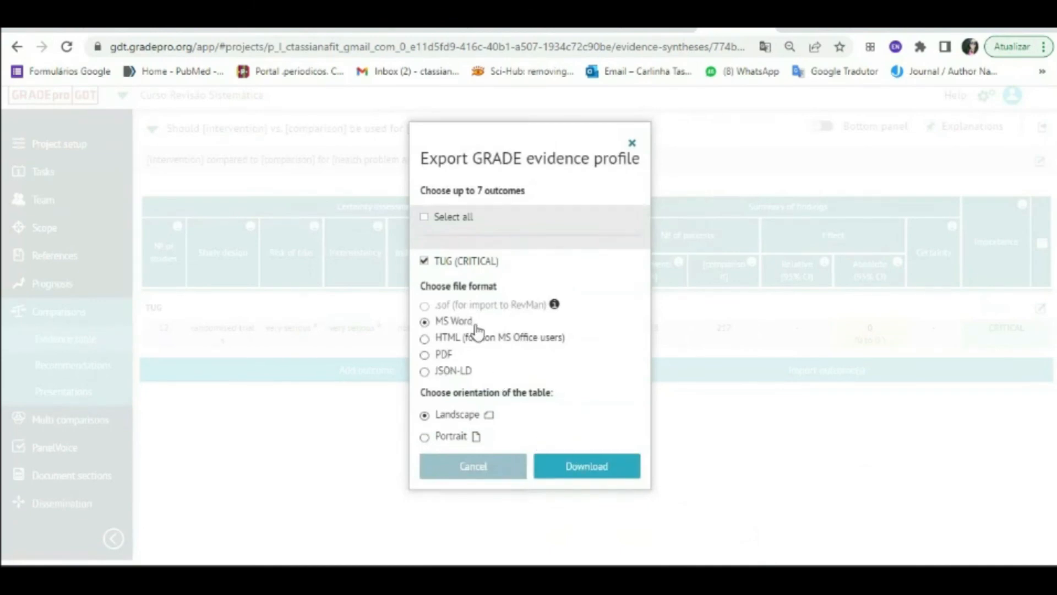
left_click(611, 468)
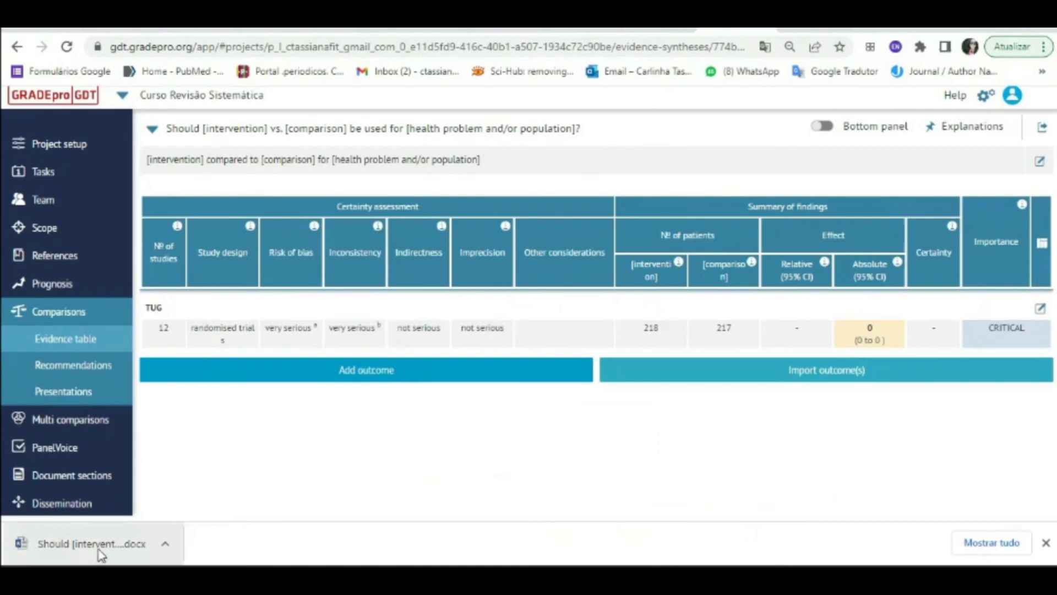
- Open the downloaded evidence profile in Word, enable editing, and switch to the Aula_comphreensive presentation in PowerPoint
left_click(101, 550)
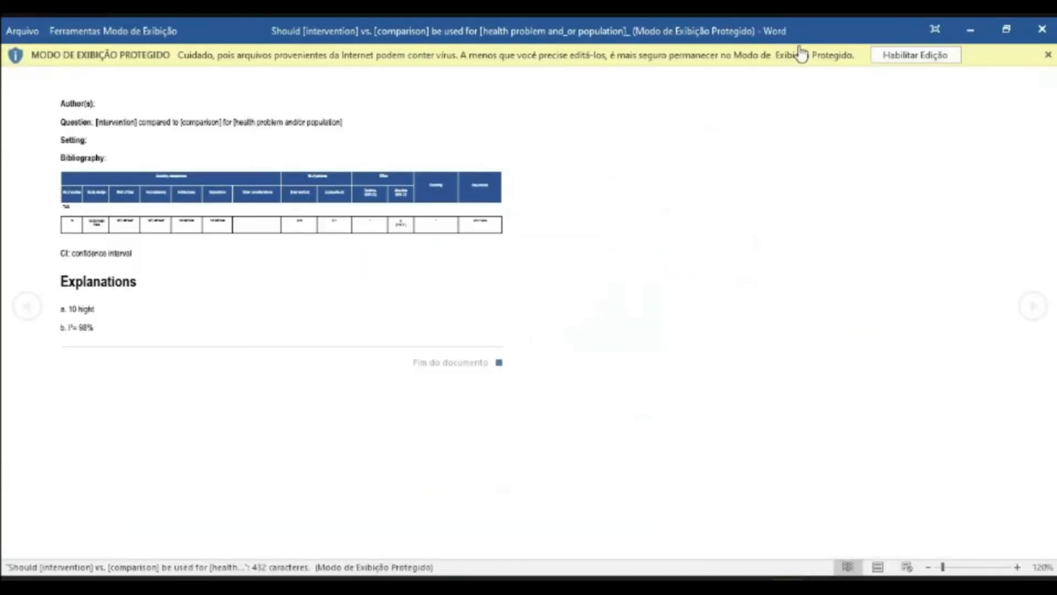
left_click(915, 55)
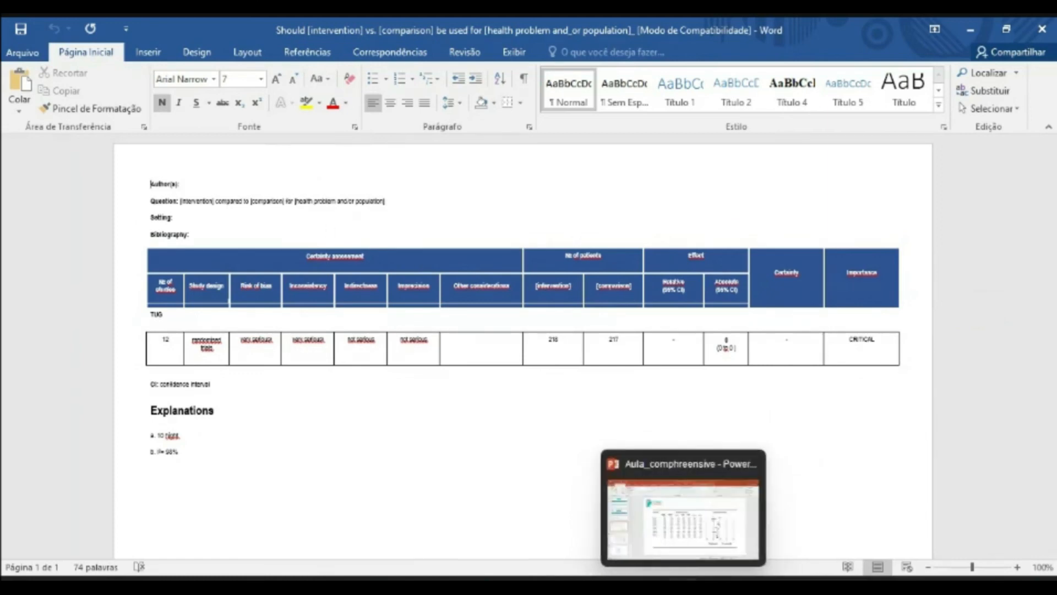
left_click(685, 587)
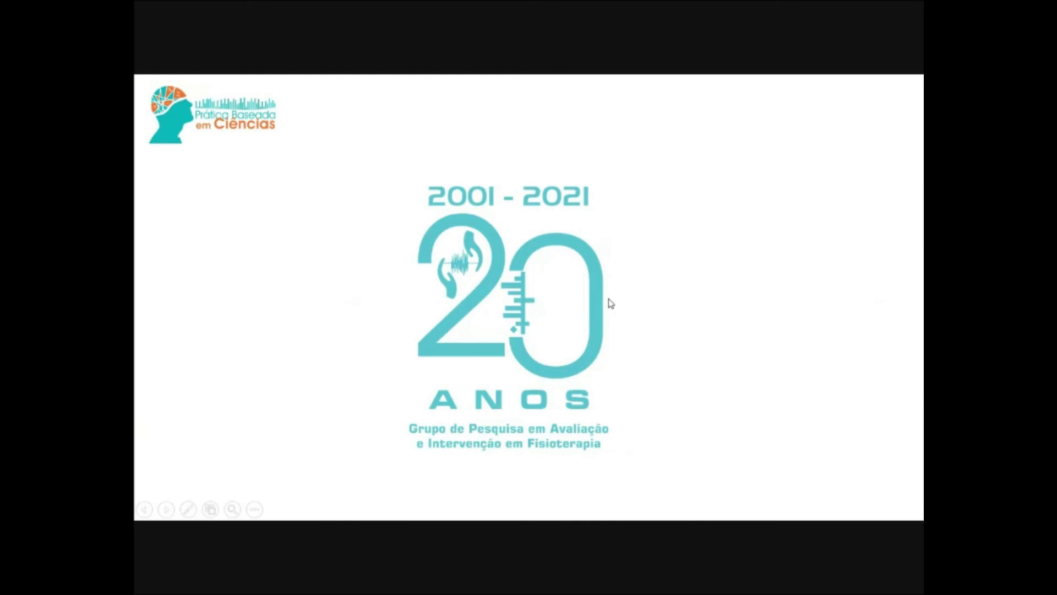